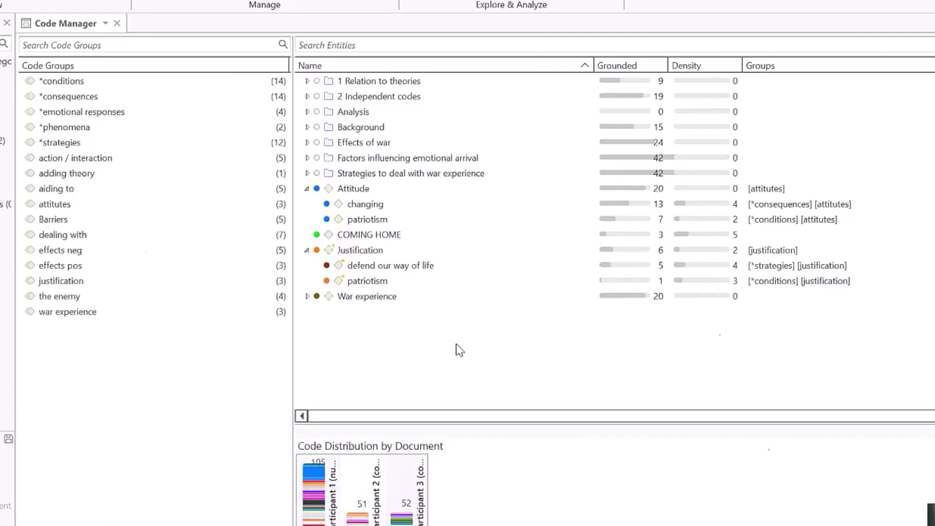
Merge the patriotism subcode of Attitude into the patriotism subcode of Justification.
click(382, 192)
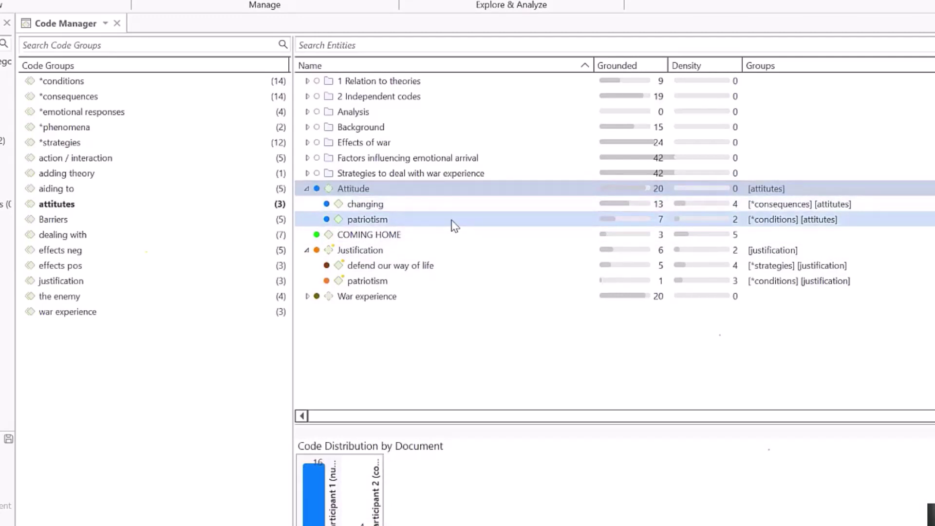
click(414, 204)
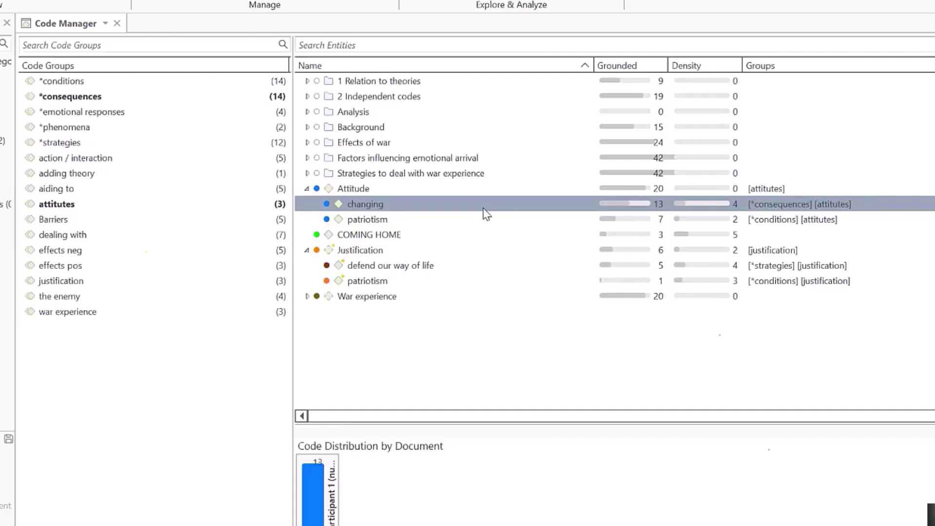
click(427, 220)
click(422, 205)
click(398, 283)
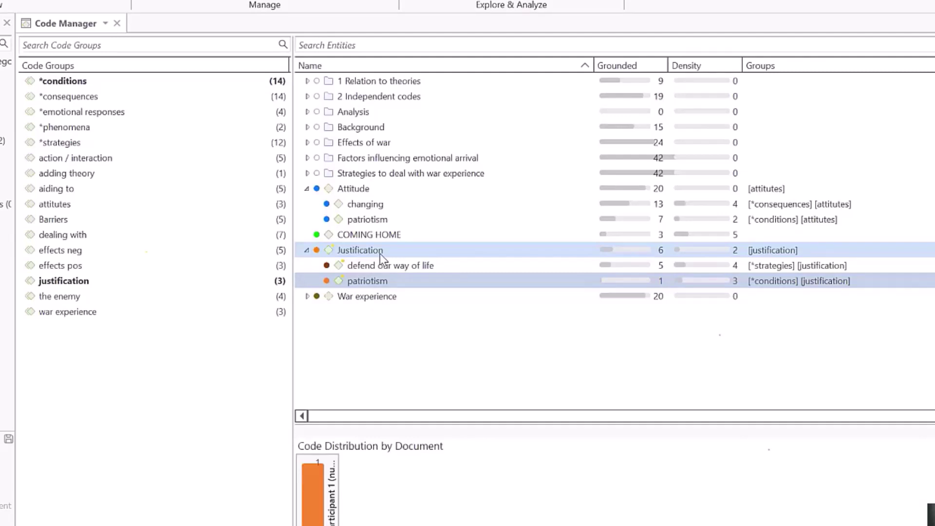
click(403, 218)
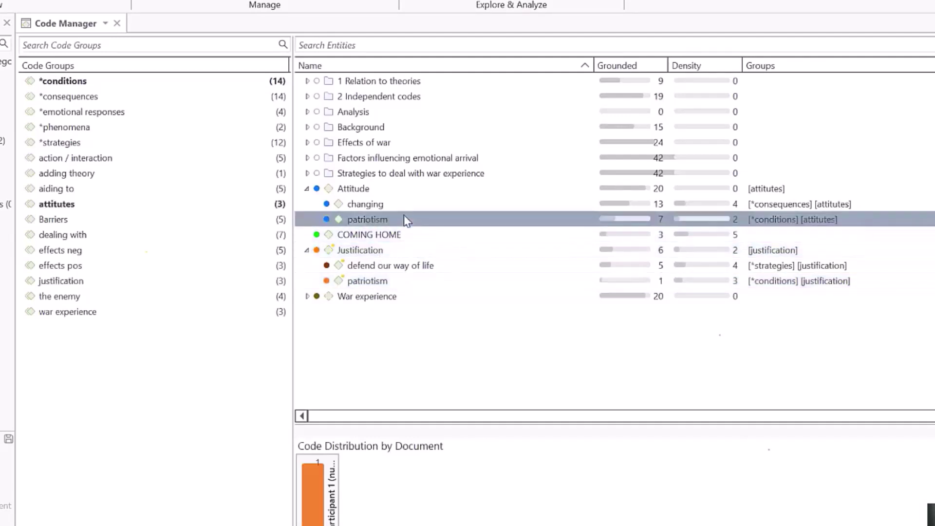
drag(388, 220, 367, 282)
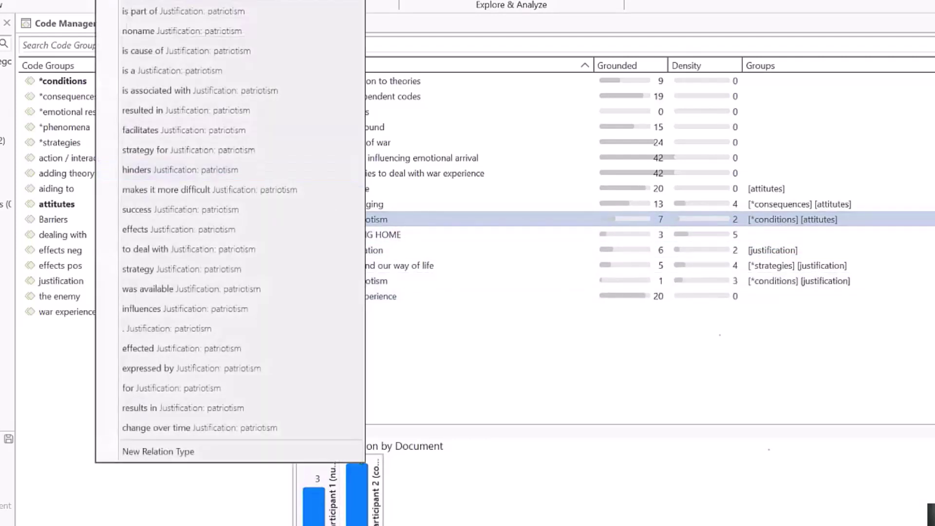
ctrl+click(362, 251)
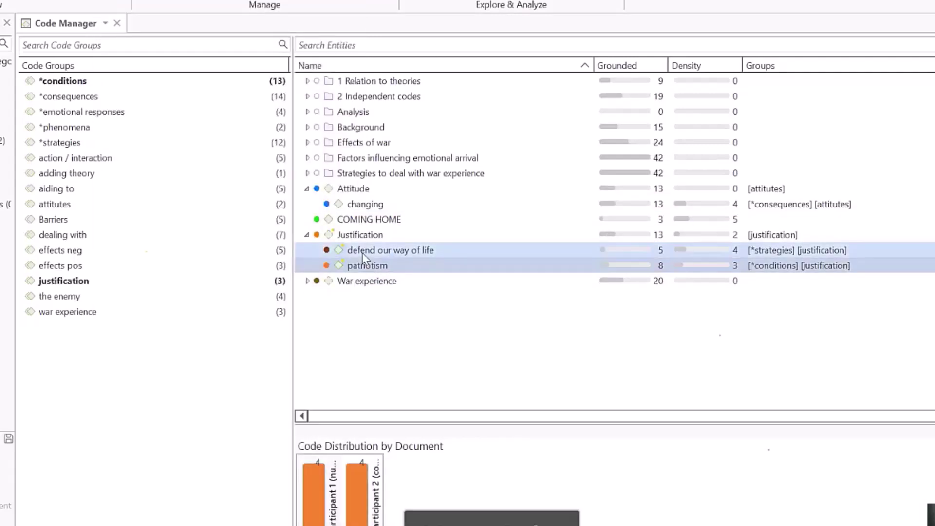
click(392, 267)
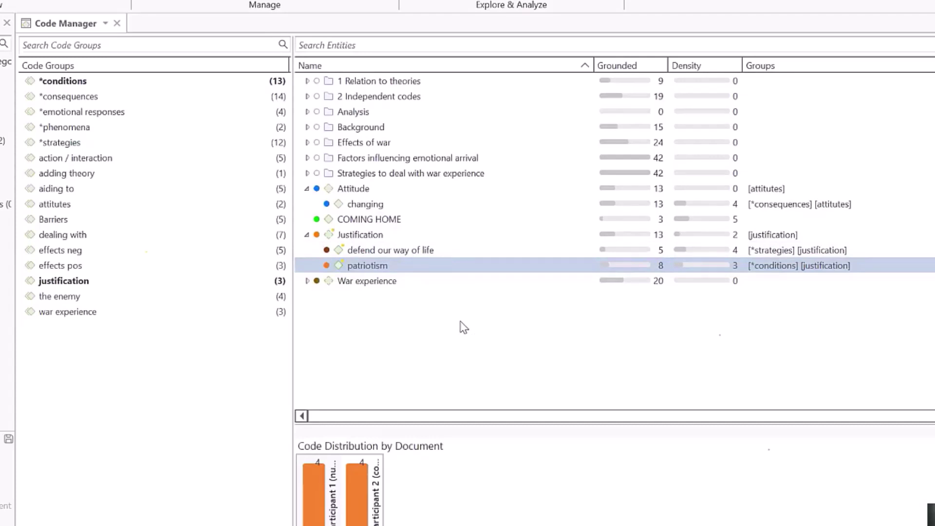
Move the changing code from Attitude to the Positive effect category in the Effects of war folder.
click(378, 204)
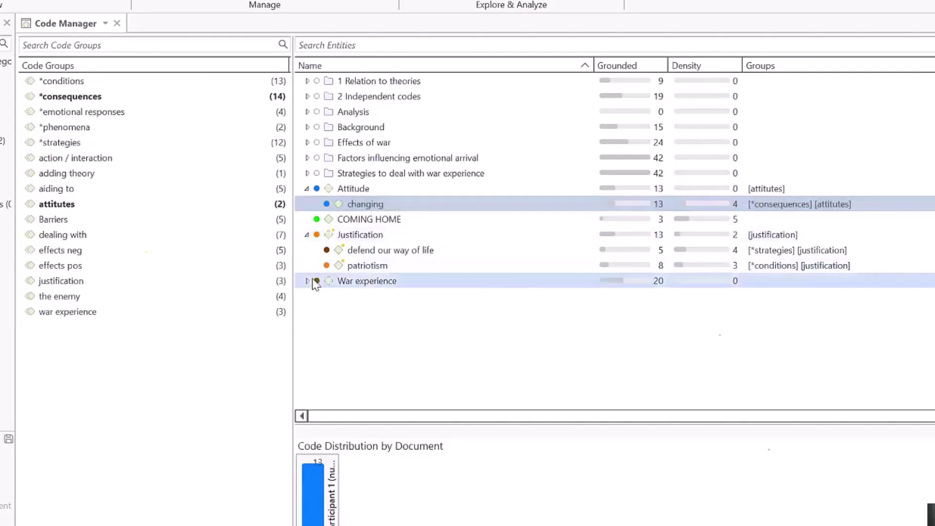
click(307, 174)
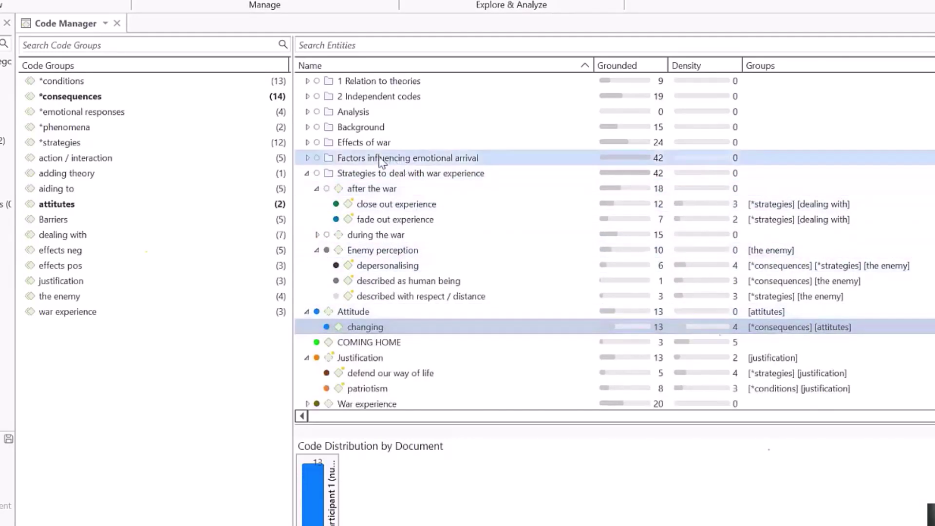
click(307, 143)
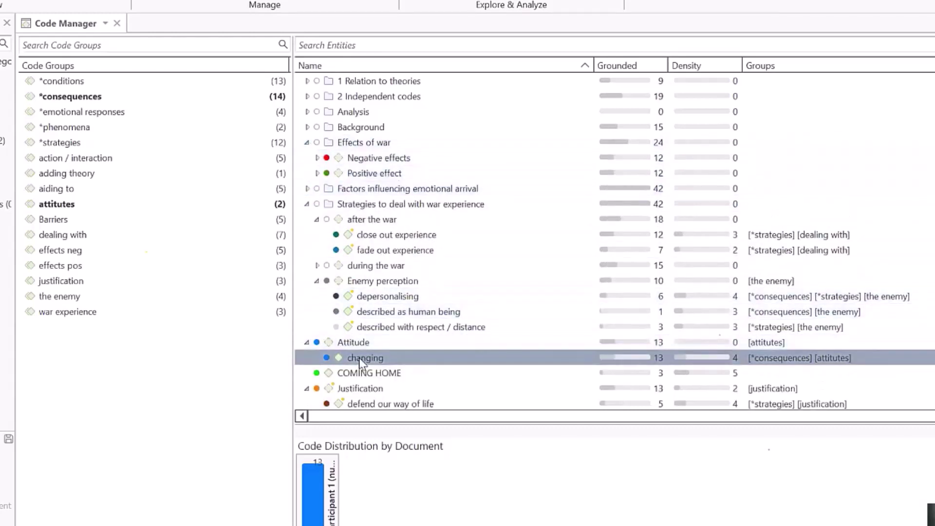
drag(359, 363, 378, 176)
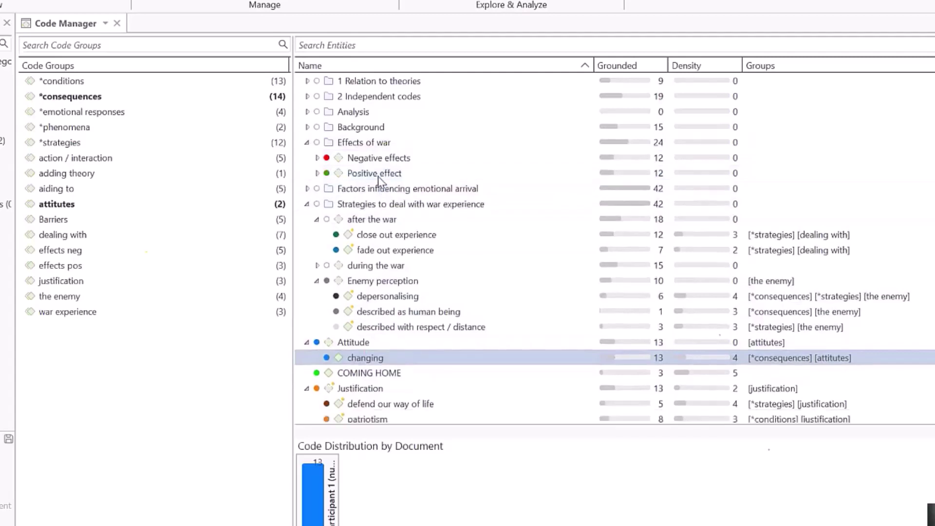
click(267, 60)
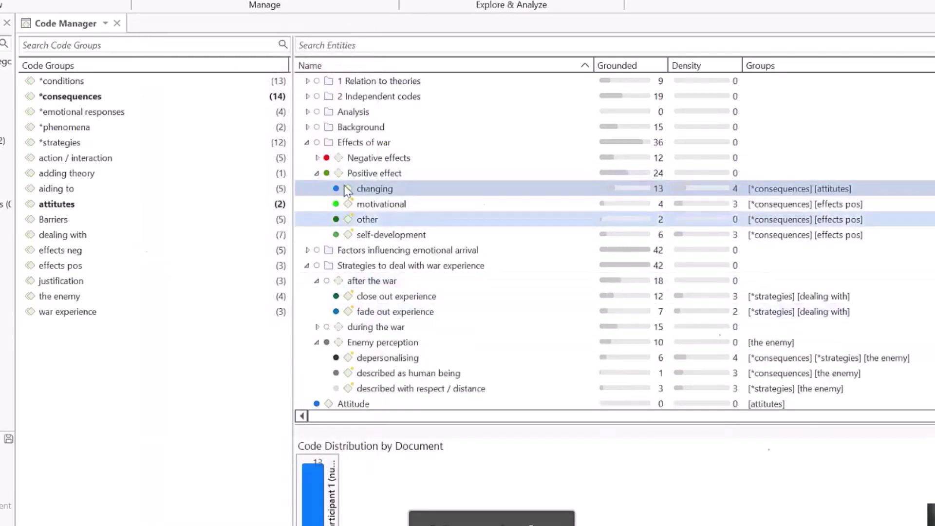
Delete the emptied Attitude code from the code list.
scroll(355, 316, down, 2)
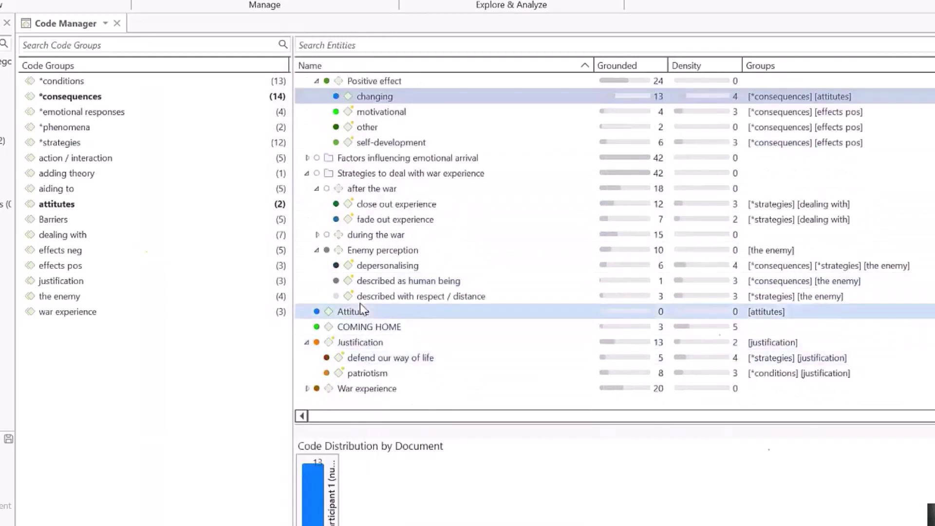
click(361, 308)
right_click(362, 311)
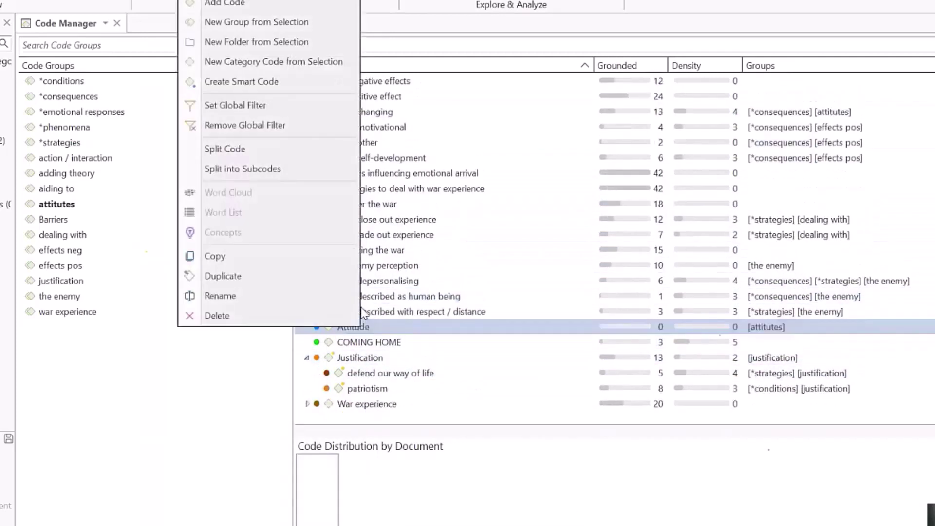
click(258, 311)
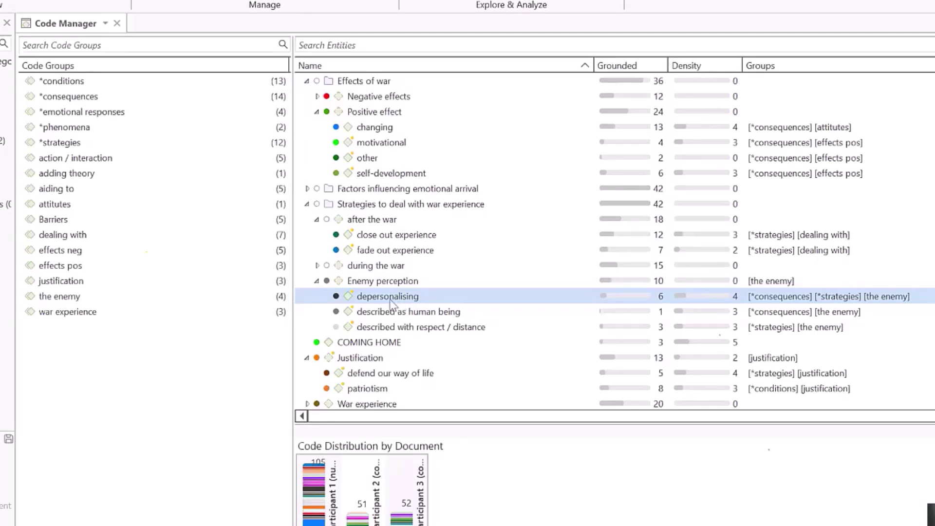
click(404, 312)
click(465, 375)
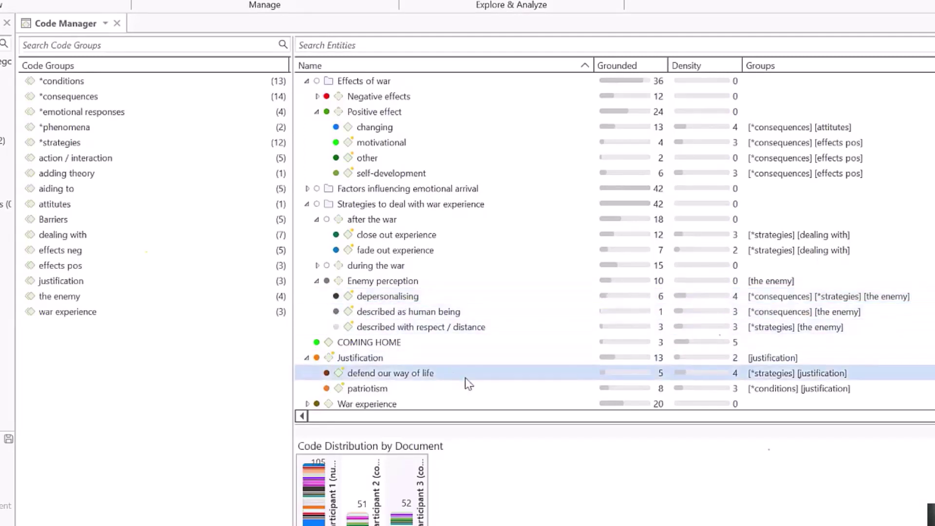
scroll(487, 328, down, 1)
click(491, 330)
click(500, 342)
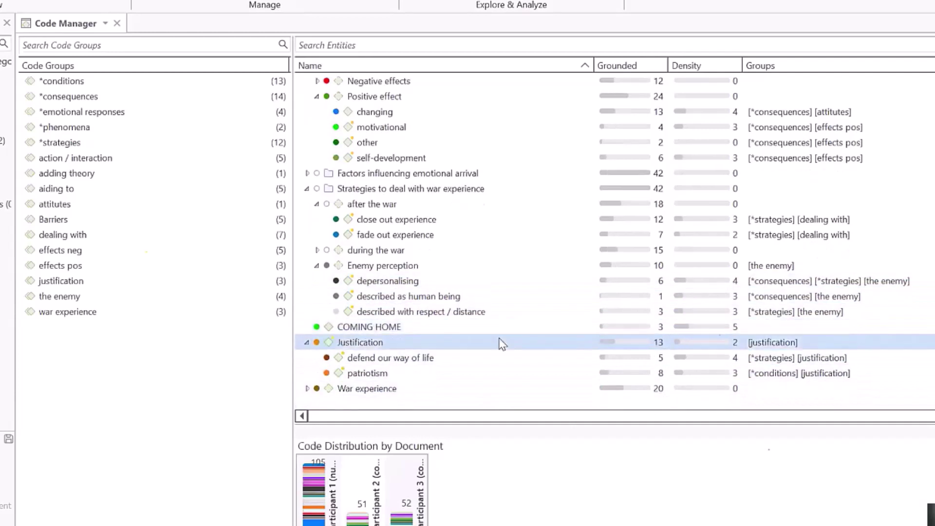
scroll(501, 343, up, 1)
click(501, 343)
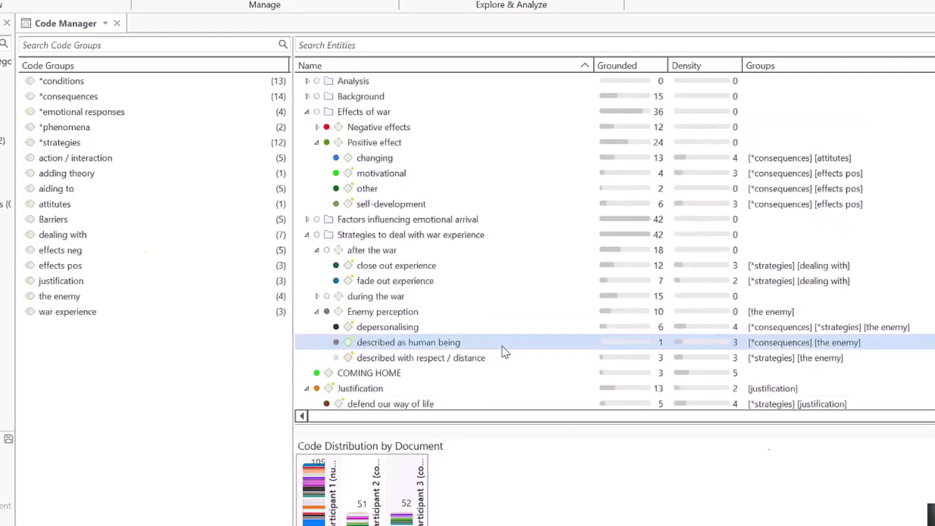
Read through the Participant 1 transcript and the initial codes applied in its margin.
mouse_move(750, 524)
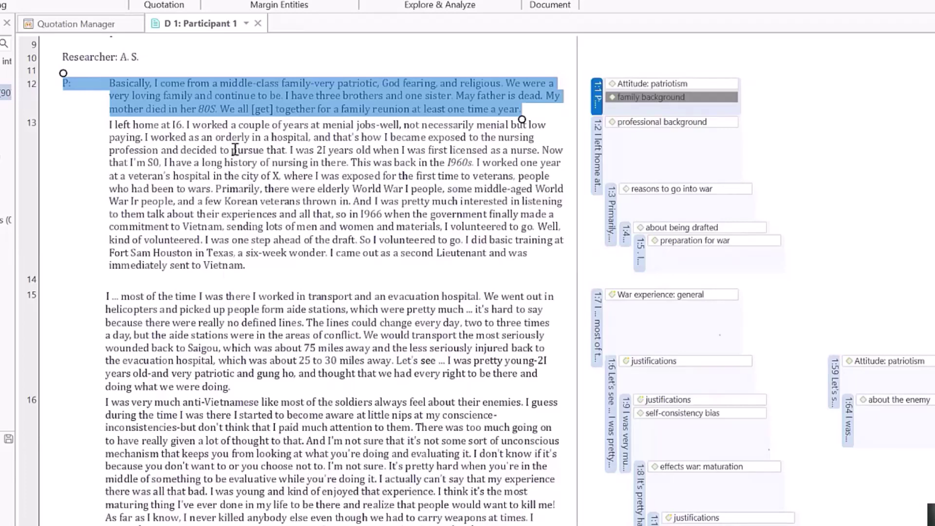
scroll(317, 158, down, 2)
scroll(316, 158, down, 7)
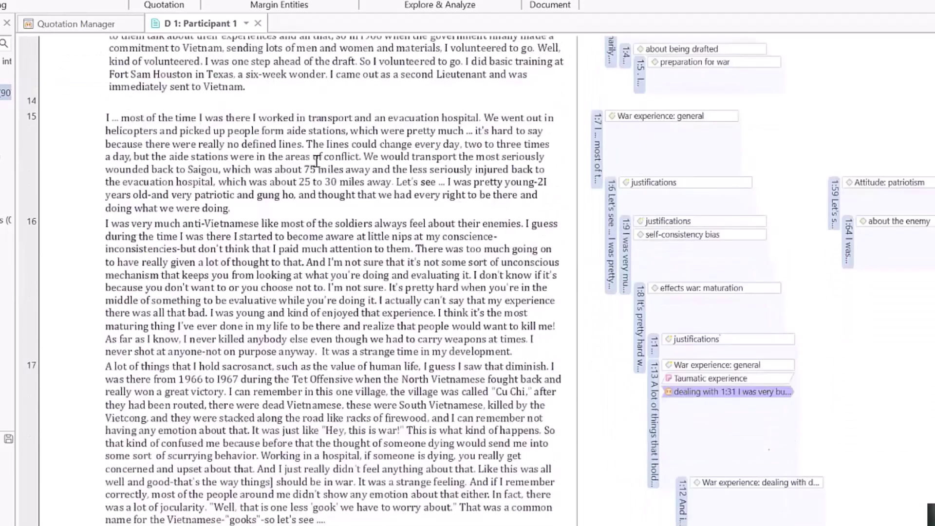
scroll(316, 160, down, 5)
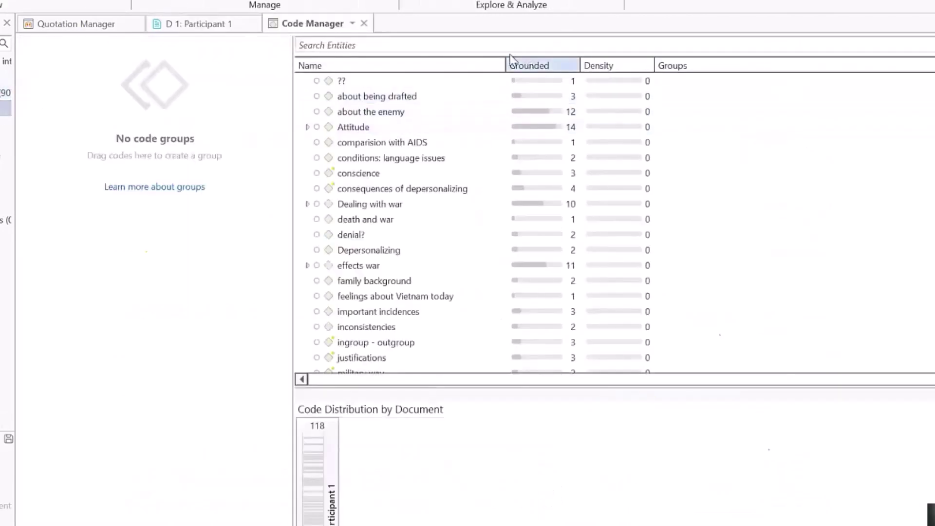
Enlarge the code list with a wider Name column and examine the subcodes of Attitude and Dealing with war.
drag(506, 54, 546, 57)
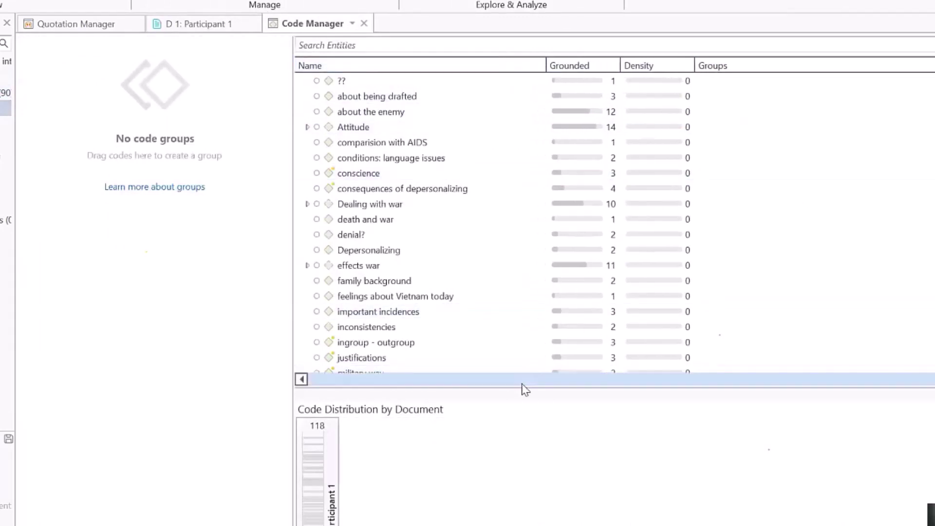
drag(525, 394, 518, 516)
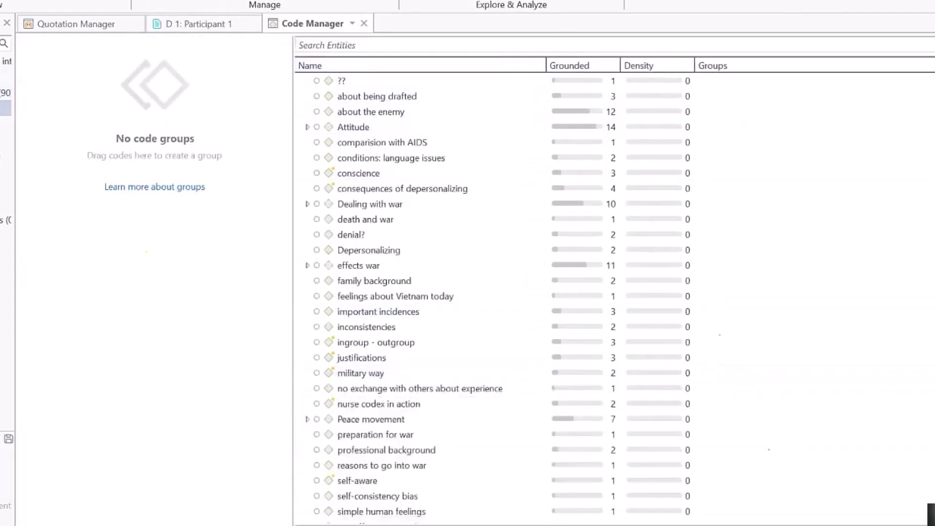
click(307, 127)
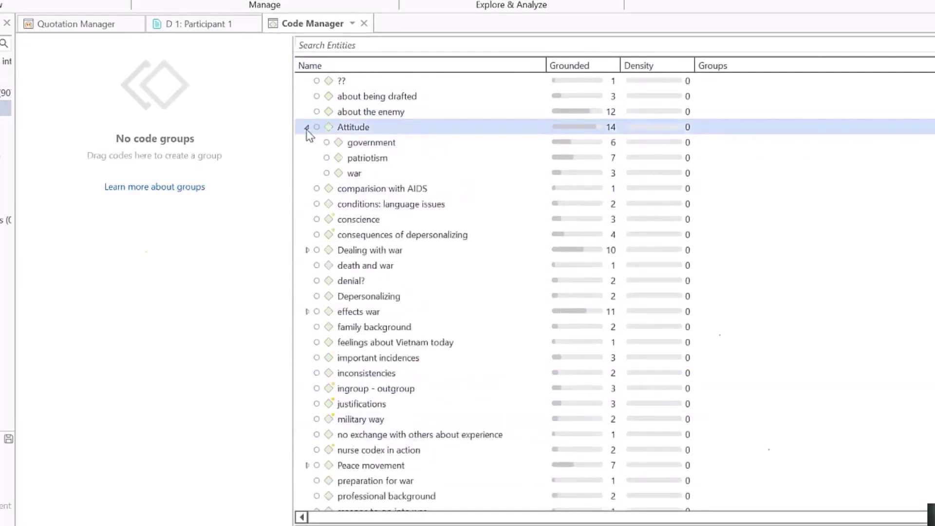
click(307, 127)
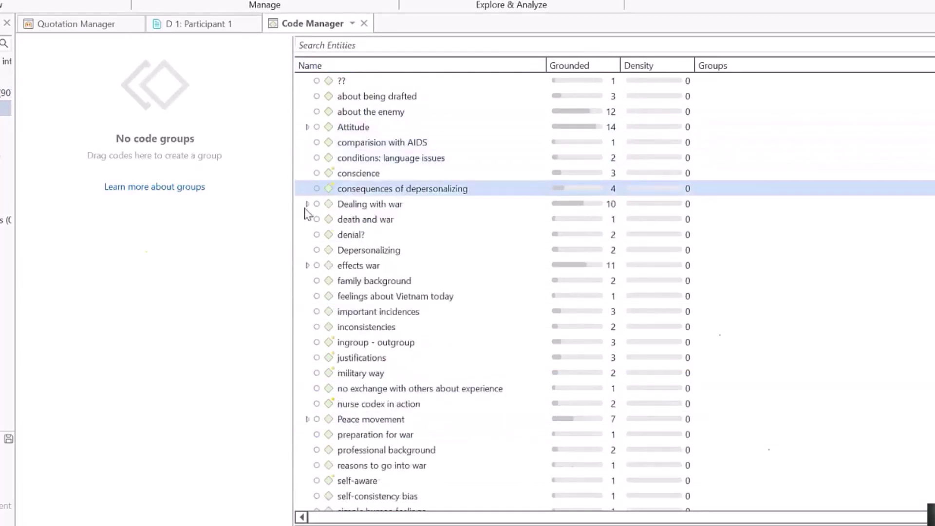
click(307, 204)
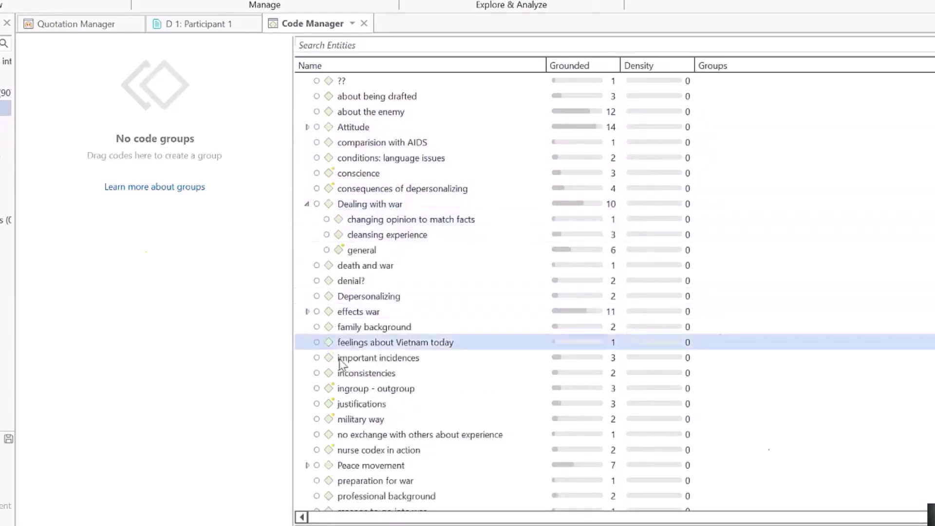
Expand Peace movement to examine its subcodes explaining rejection, first reaction and retrospect, and collapse it again.
scroll(341, 371, down, 2)
click(307, 373)
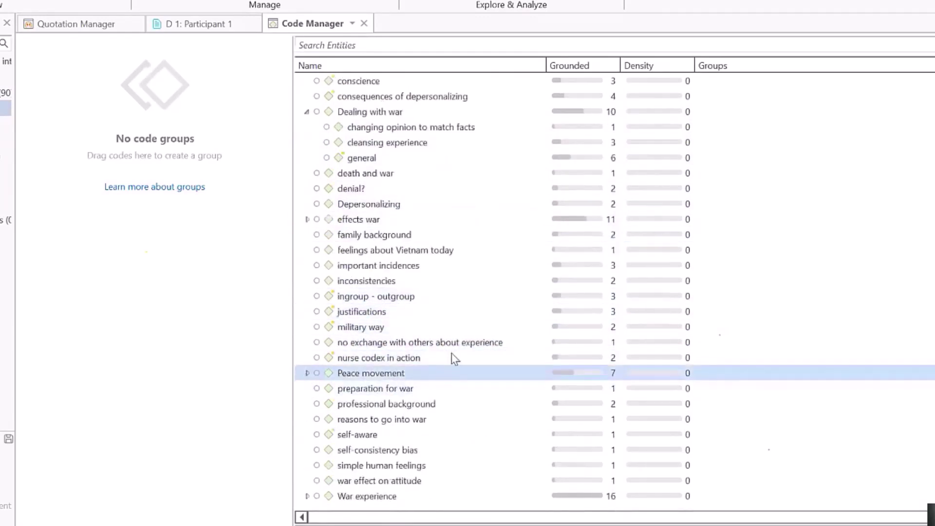
scroll(389, 336, down, 1)
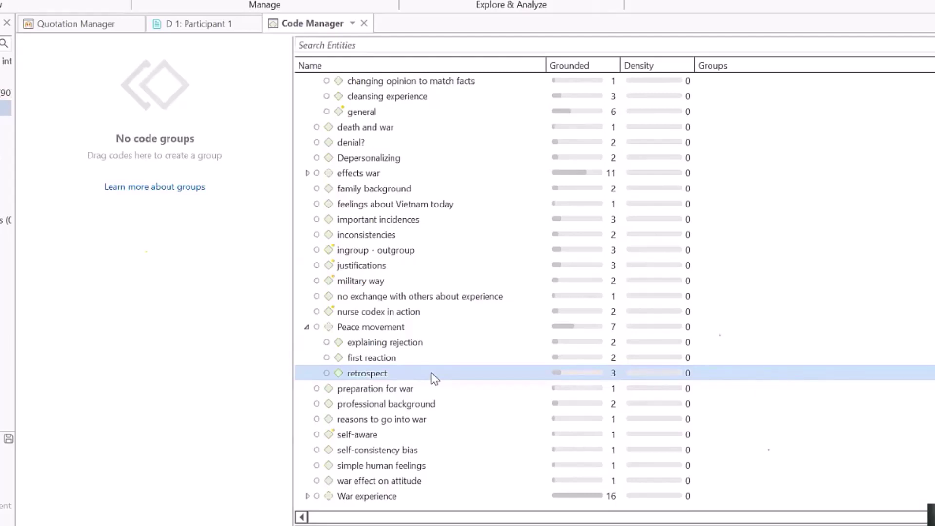
click(402, 363)
click(409, 374)
click(392, 325)
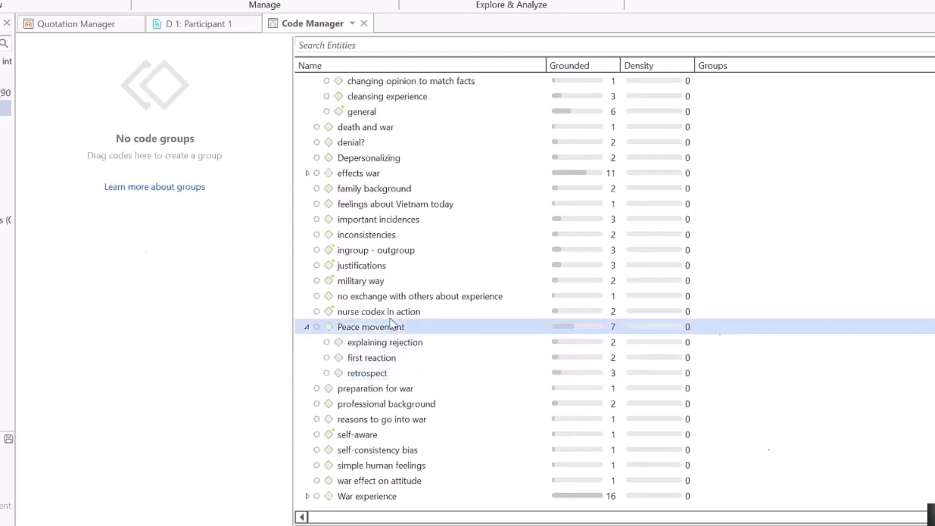
click(409, 357)
click(428, 373)
click(307, 354)
scroll(309, 341, up, 1)
click(308, 333)
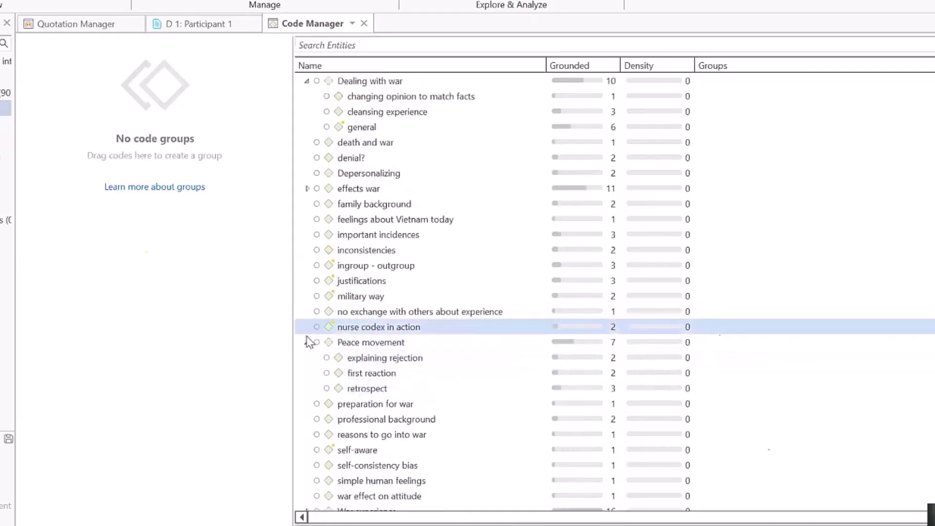
click(307, 342)
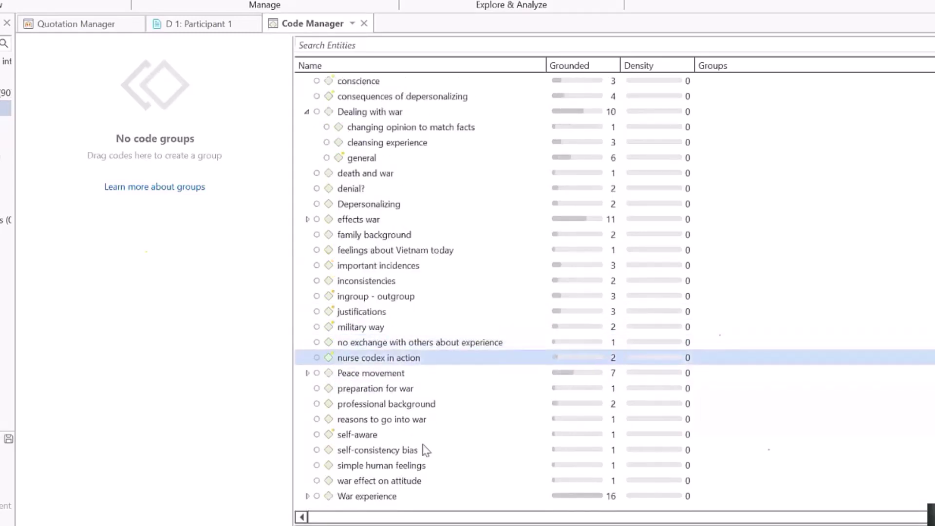
Switch to the Quotation Manager and display the comment of quotation 1:10.
scroll(434, 340, up, 1)
click(444, 189)
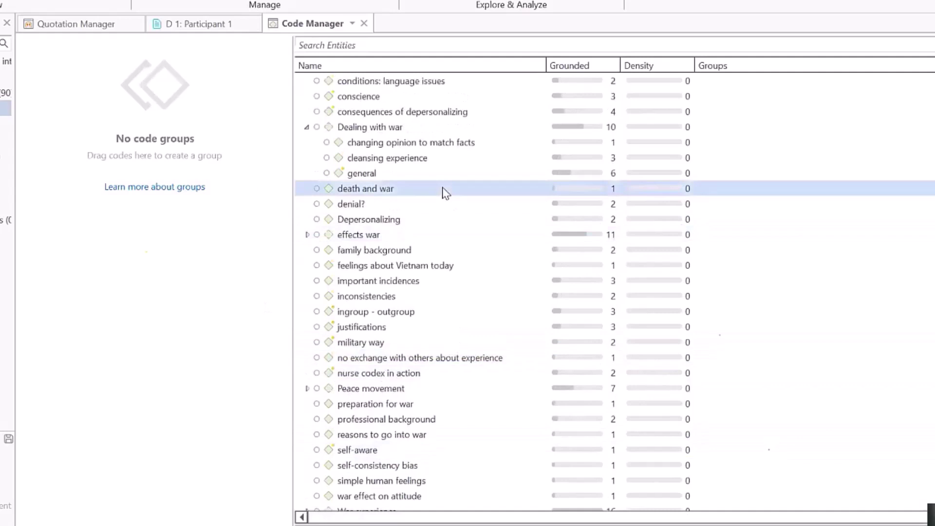
key(Escape)
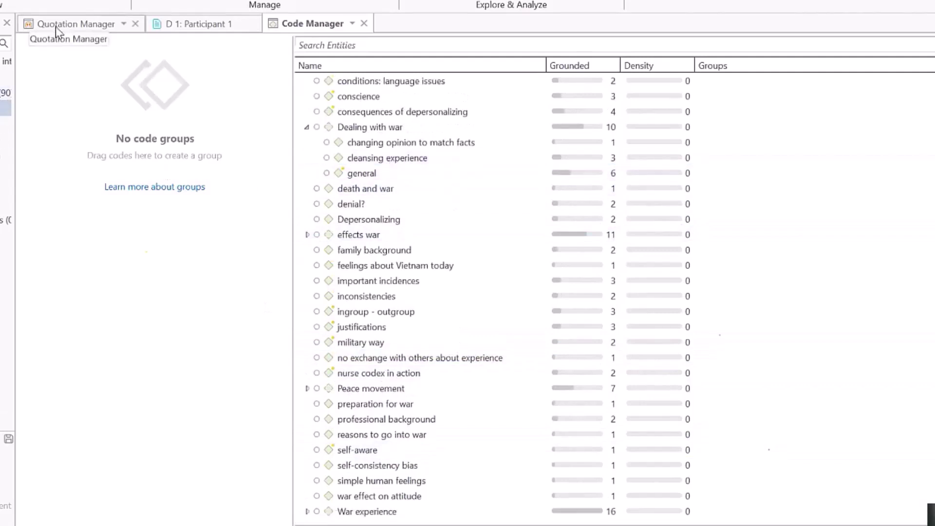
click(56, 26)
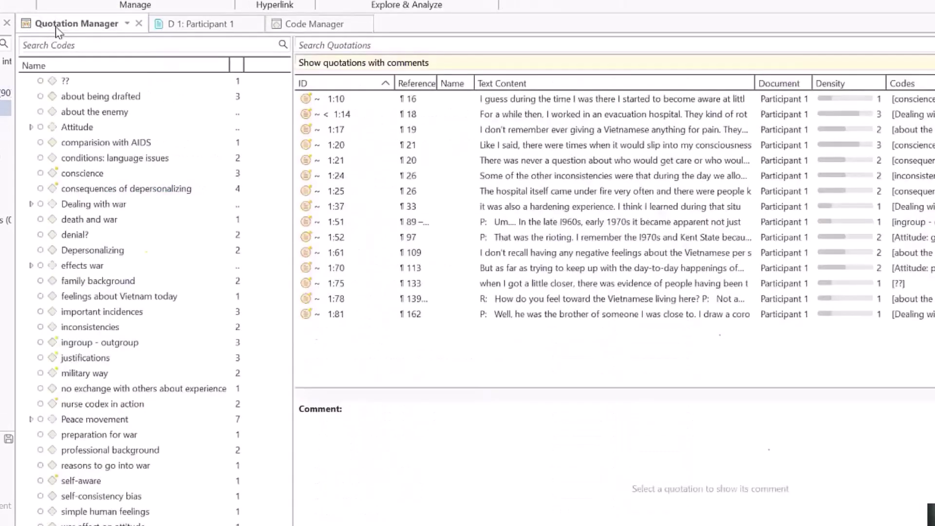
click(610, 103)
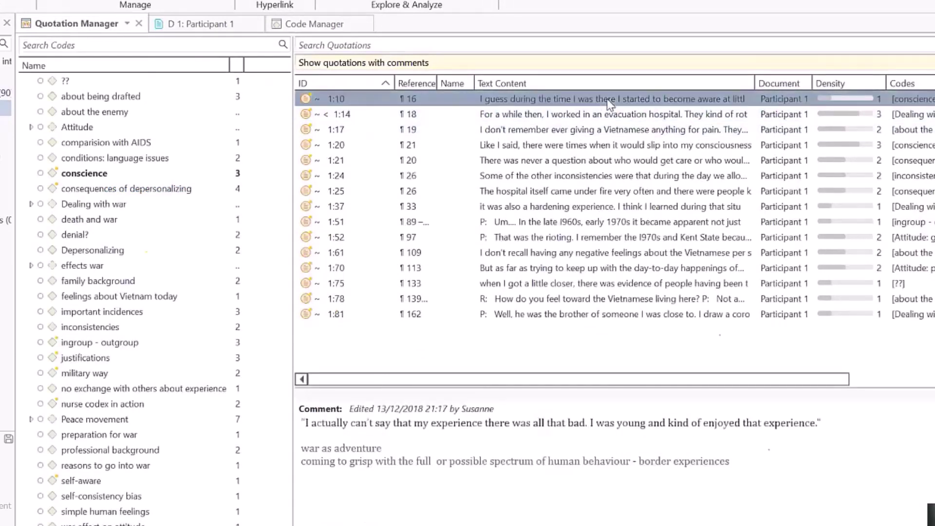
Read the comments of quotations 1:14, 1:17, 1:20, 1:21, 1:24 and 1:25 in turn, and widen the Name column.
click(609, 115)
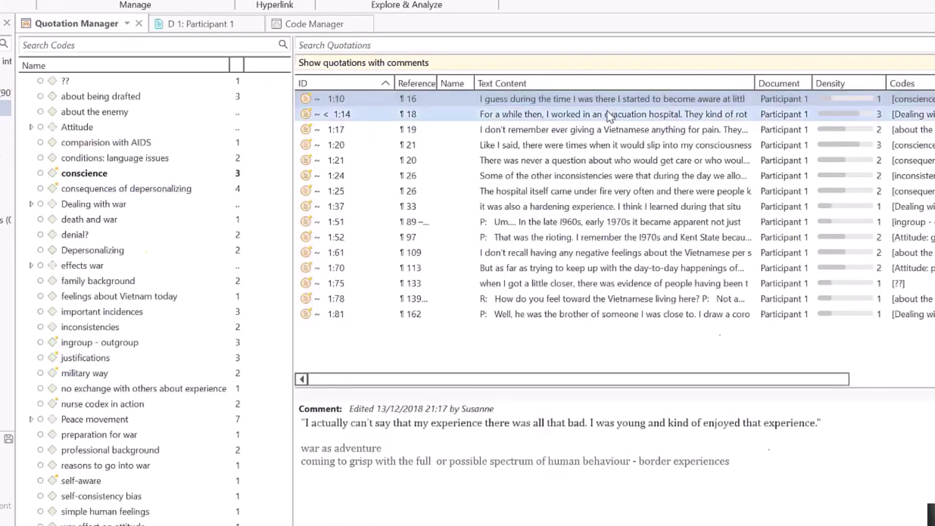
click(616, 131)
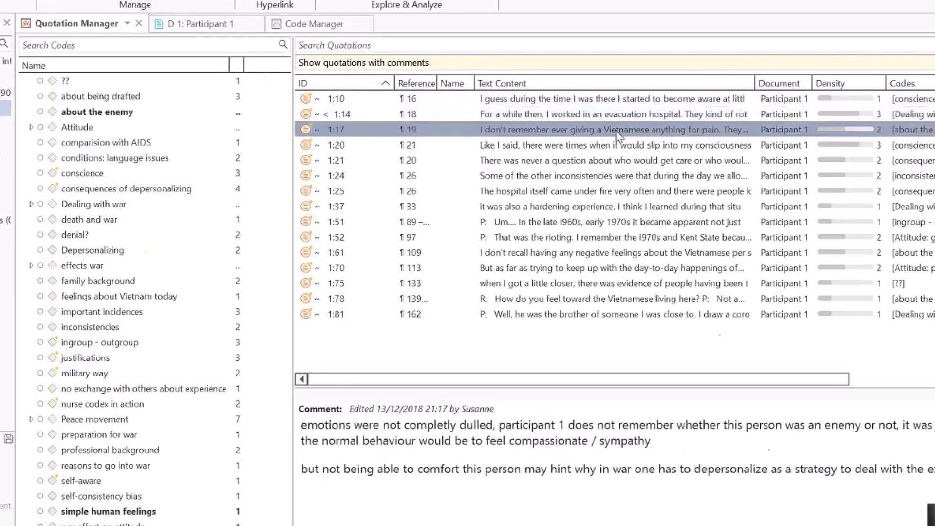
click(621, 145)
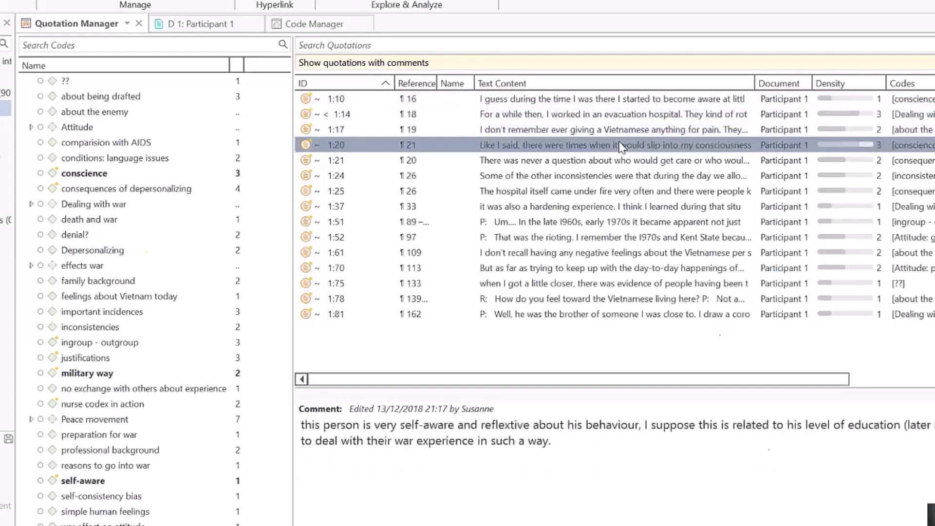
click(628, 160)
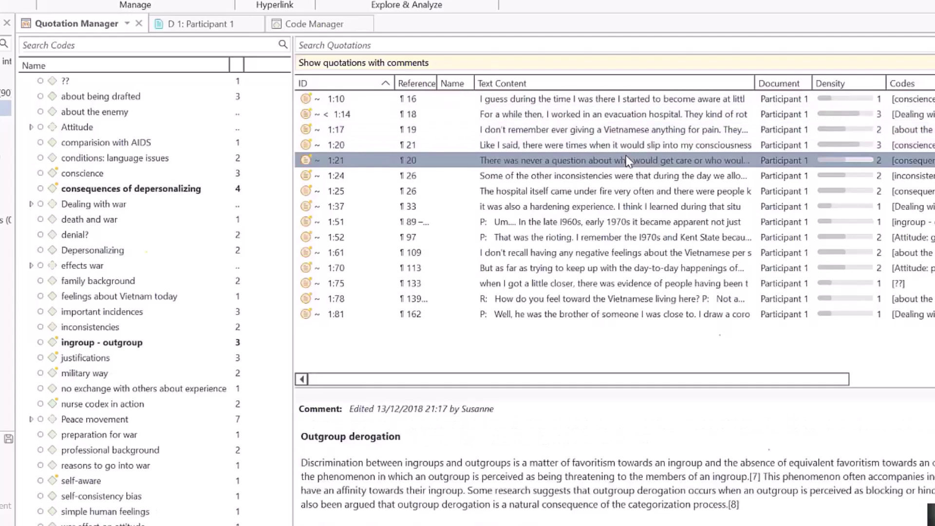
click(631, 180)
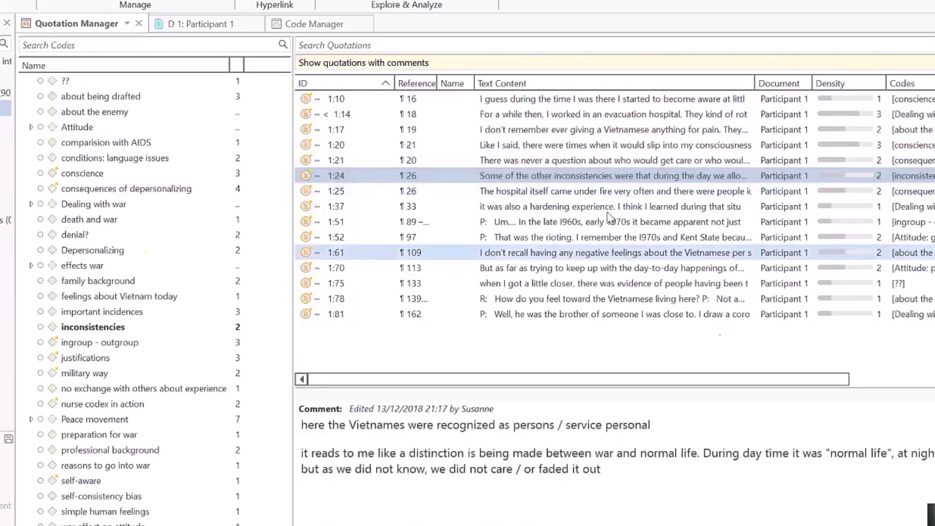
click(581, 192)
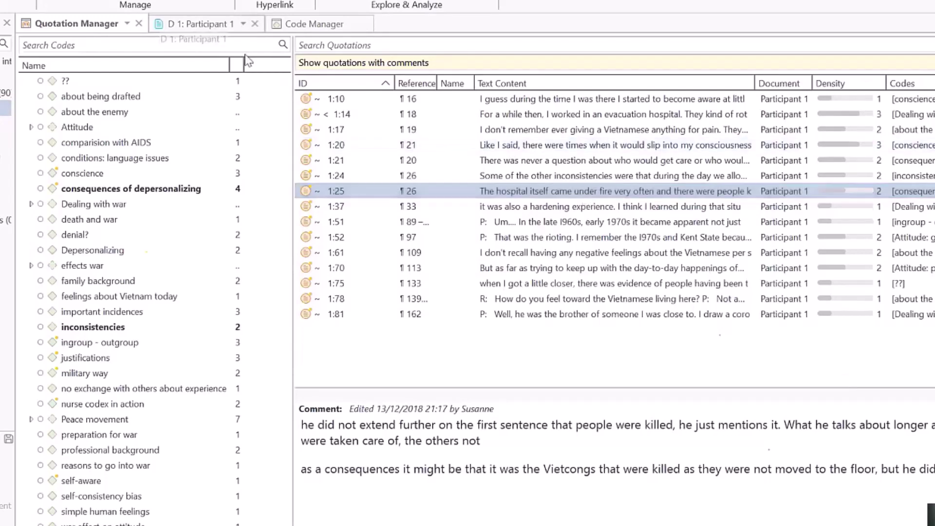
drag(474, 83, 590, 83)
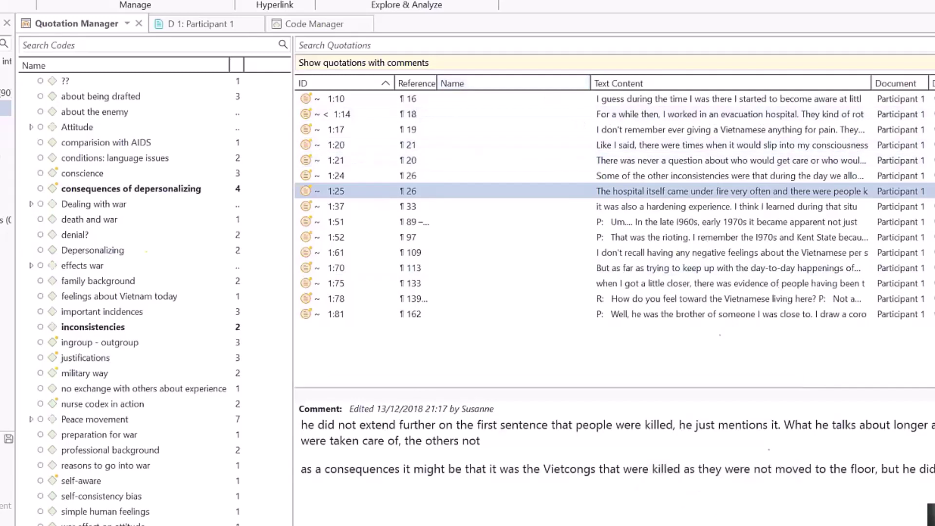
Switch to the A22 GT 1 project window, collapse Effects of war, Strategies to deal with war experience and Justification, and narrow the code group area.
mouse_move(787, 525)
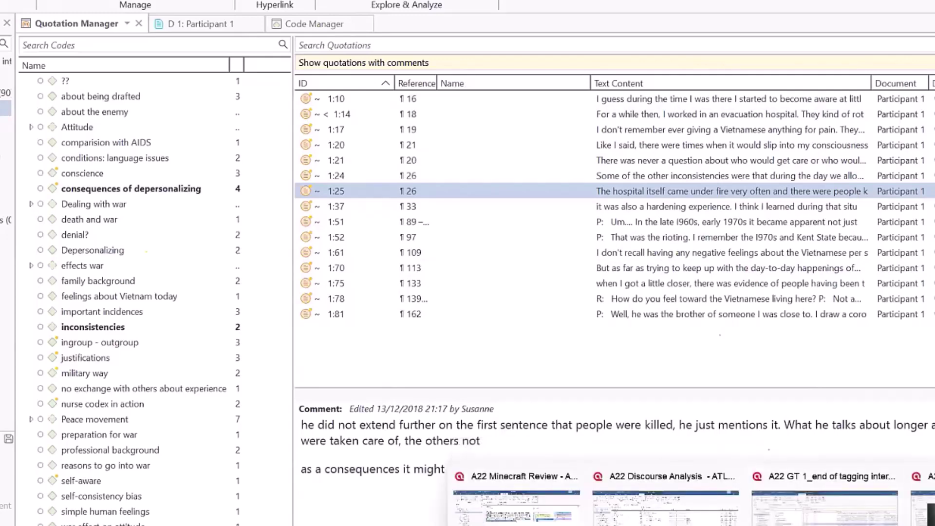
click(788, 512)
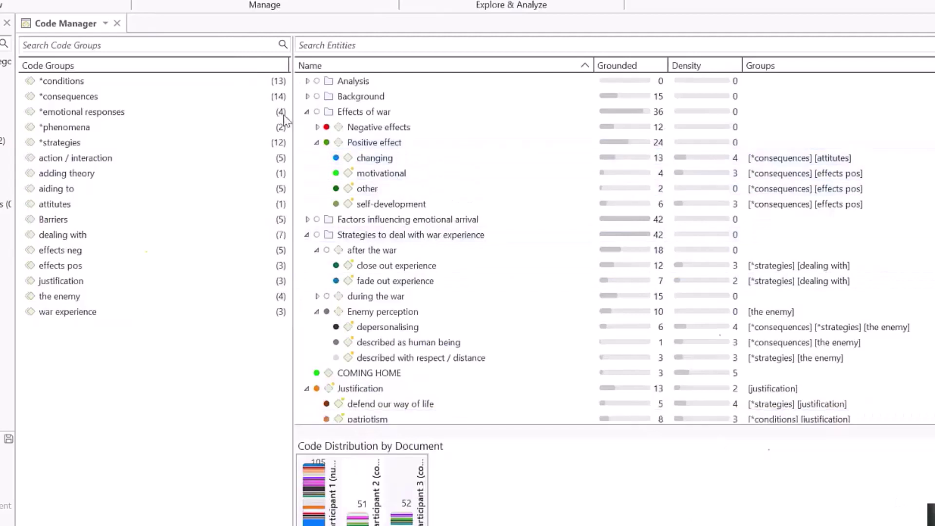
click(306, 112)
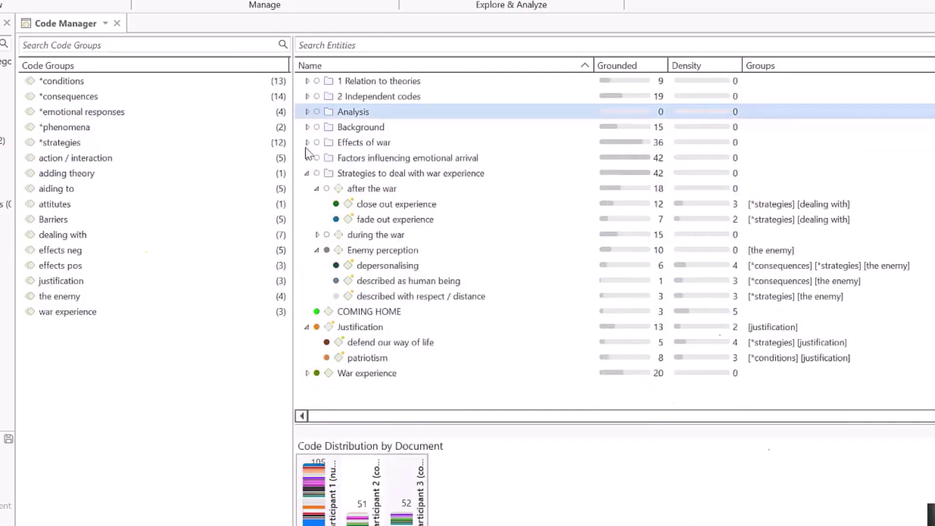
click(307, 173)
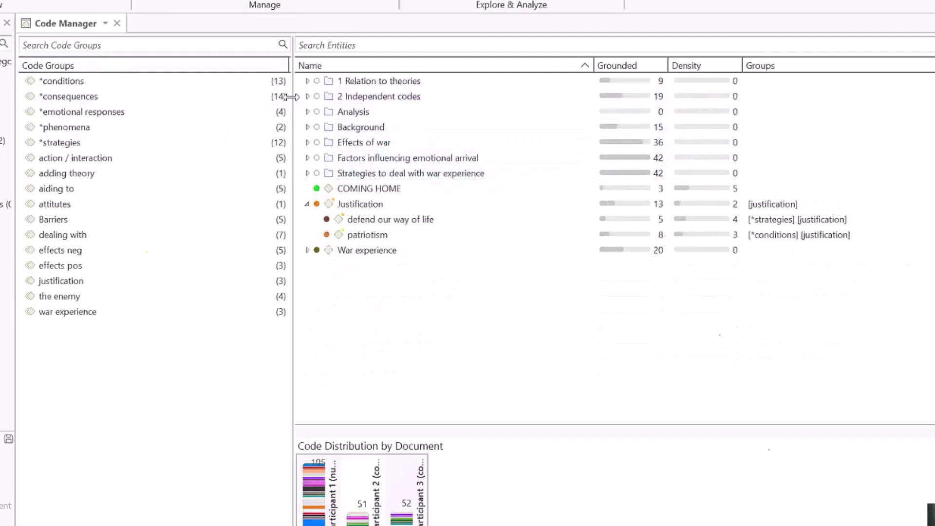
drag(291, 96, 218, 88)
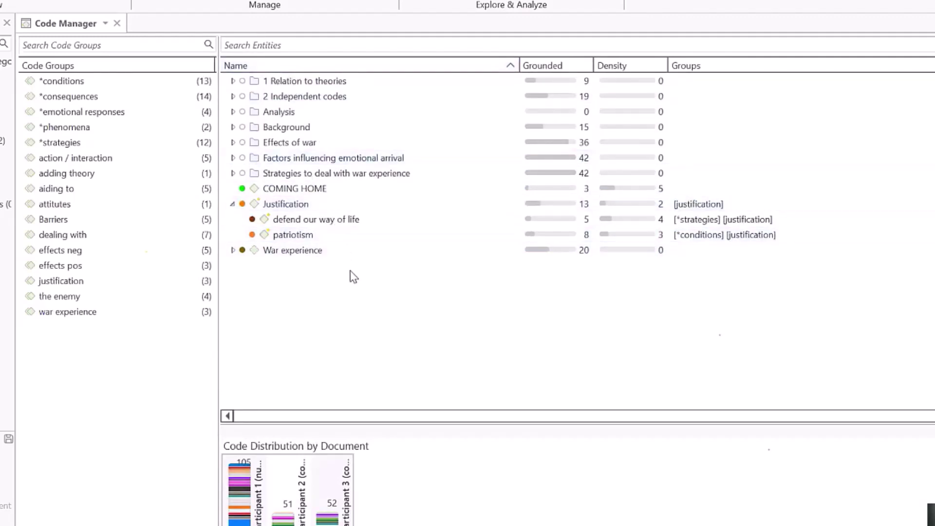
click(232, 204)
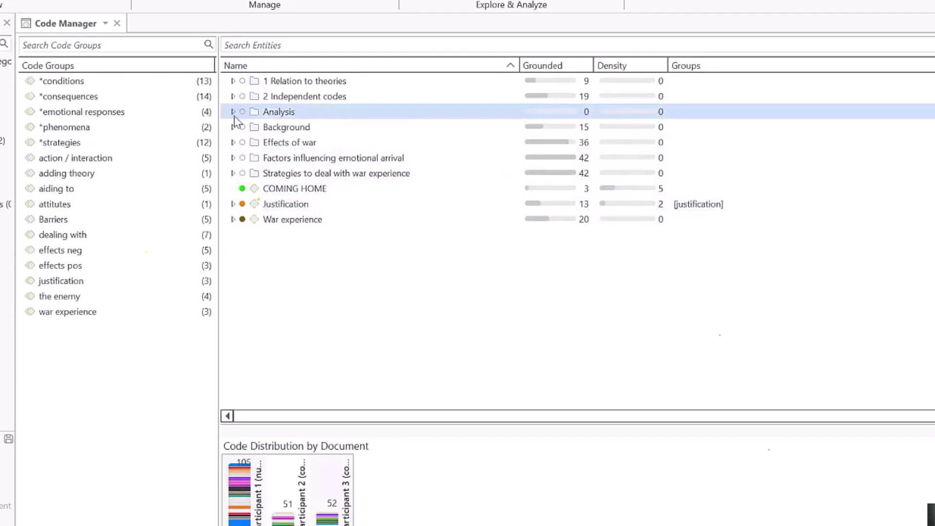
Expand the Effects of war folder and Negative effects to examine their subcodes, and collapse the folder again.
click(233, 143)
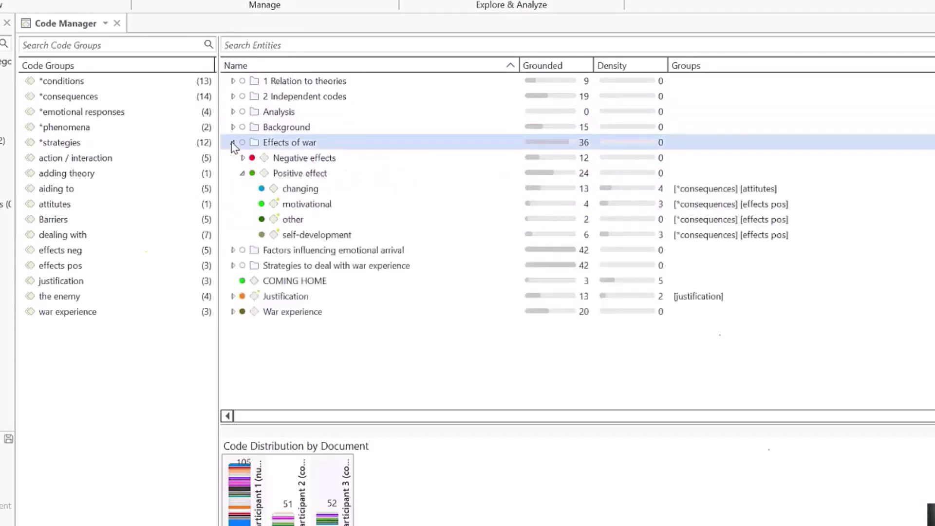
click(242, 157)
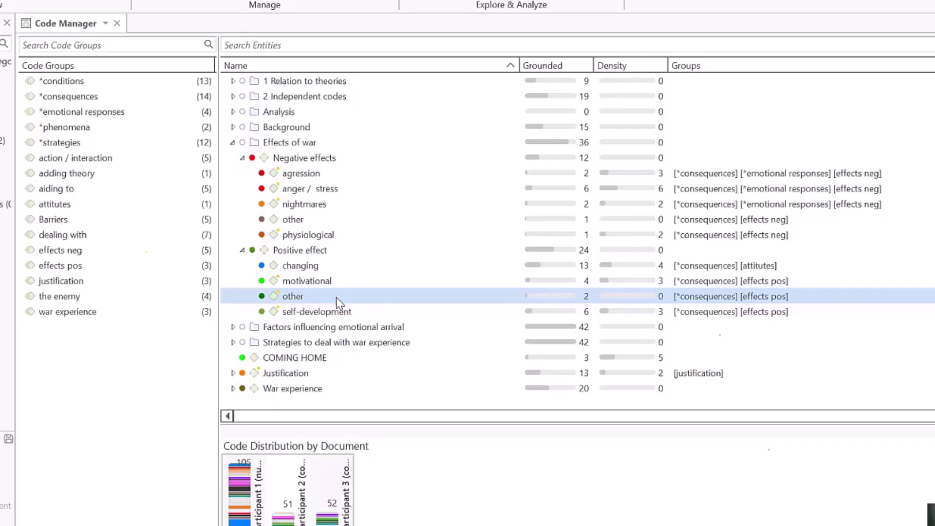
click(230, 143)
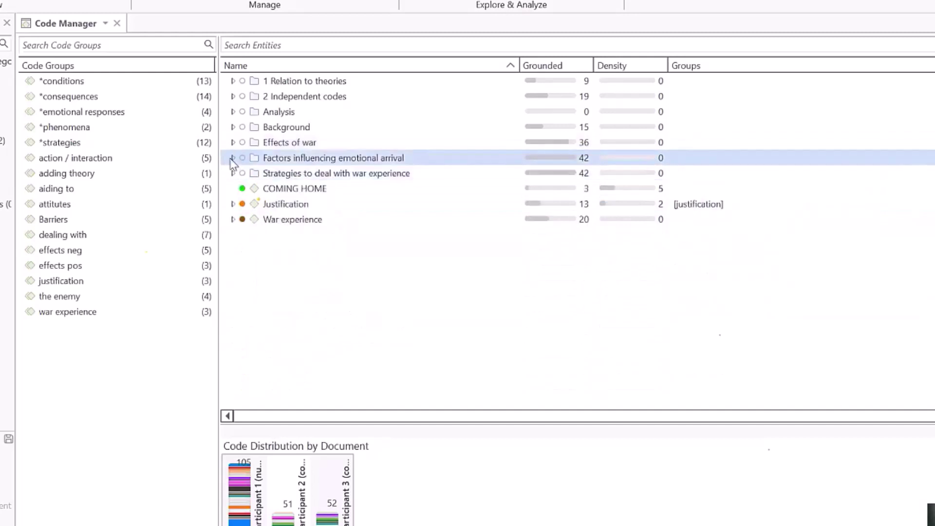
Move the Barriers and Facilitators codes out of the Factors influencing emotional arrival folder to the top level and collapse both.
click(233, 158)
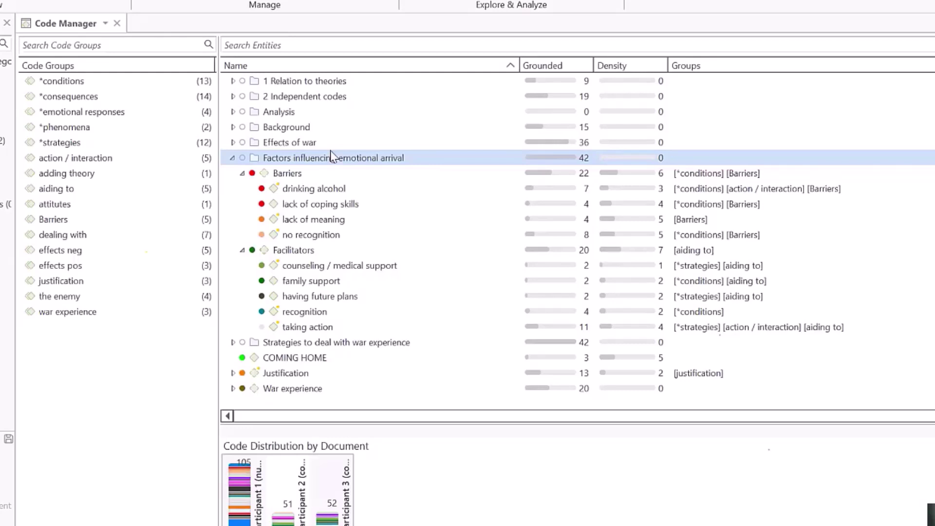
click(301, 173)
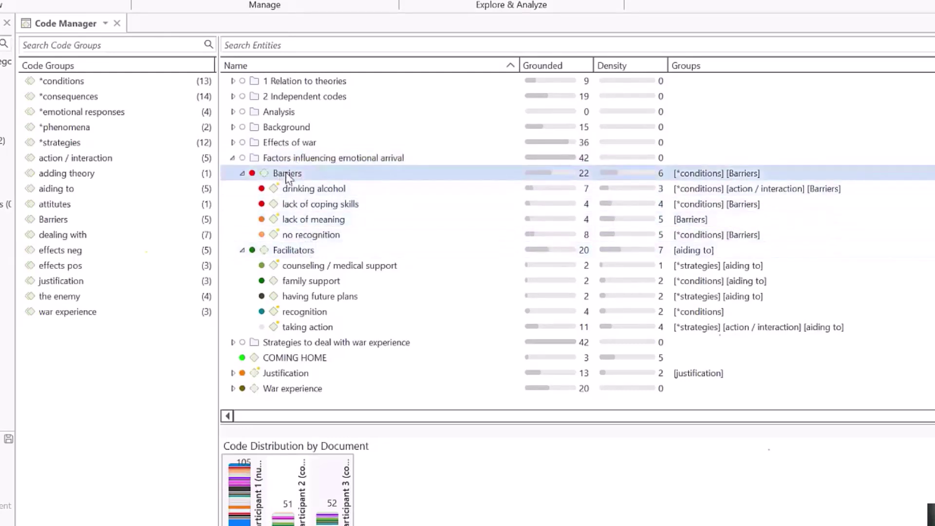
click(287, 175)
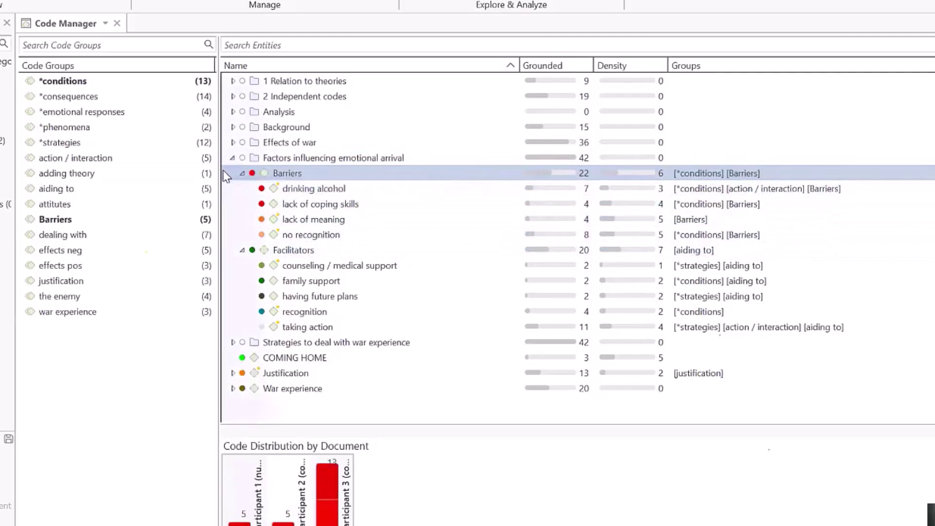
mouse_move(226, 177)
mouse_down()
mouse_move(261, 178)
mouse_move(226, 171)
mouse_up()
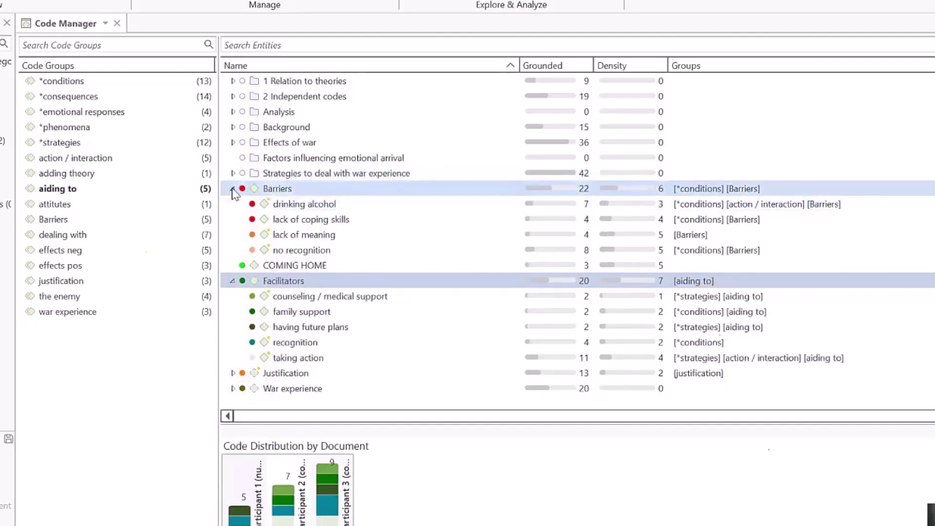
click(232, 189)
click(233, 219)
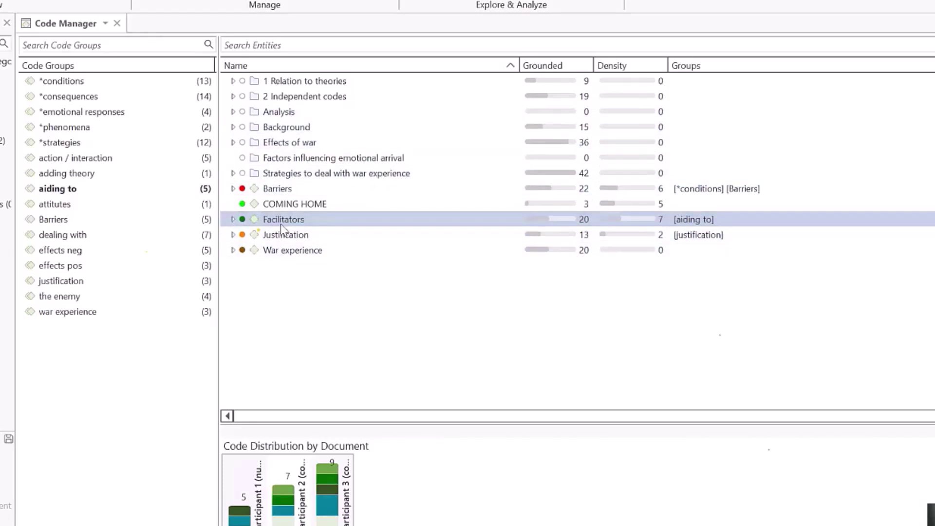
Move Barriers, COMING HOME and Facilitators into the Factors influencing emotional arrival folder and collapse it.
drag(273, 188, 281, 159)
drag(285, 265, 280, 159)
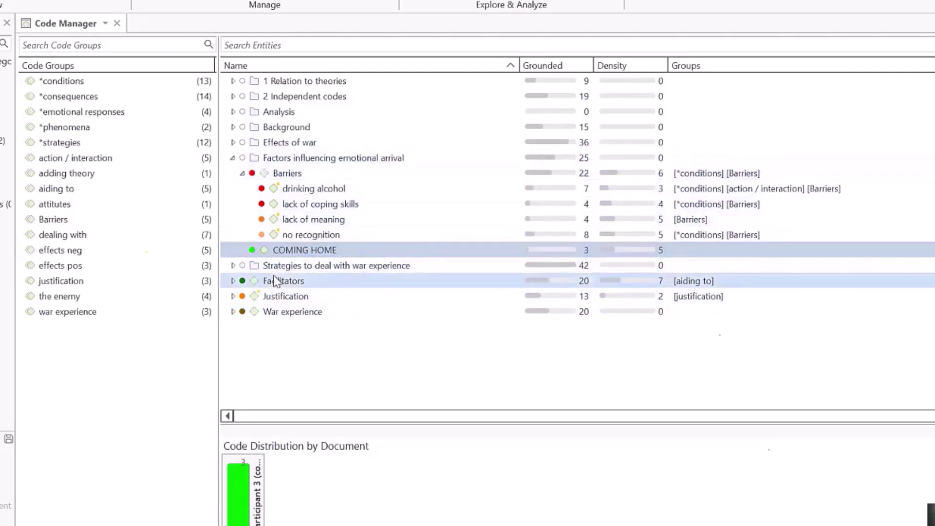
drag(275, 282, 273, 162)
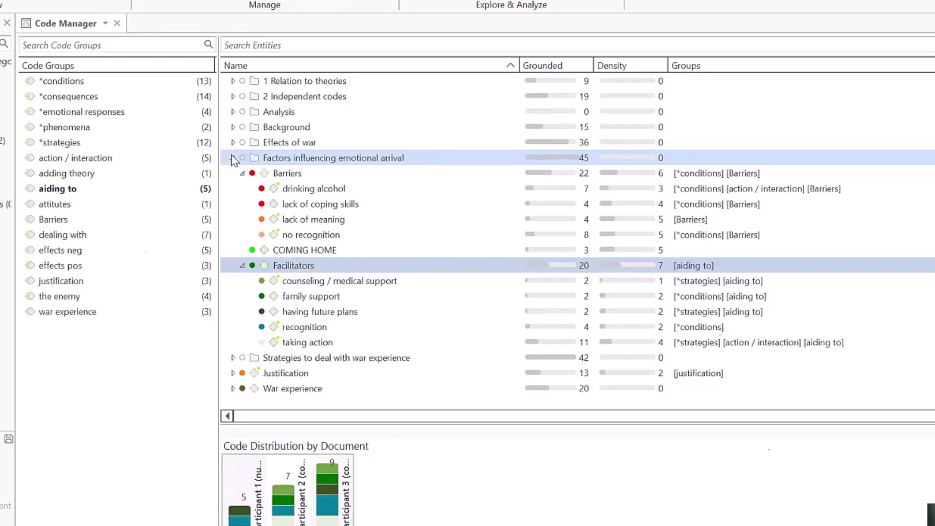
click(232, 158)
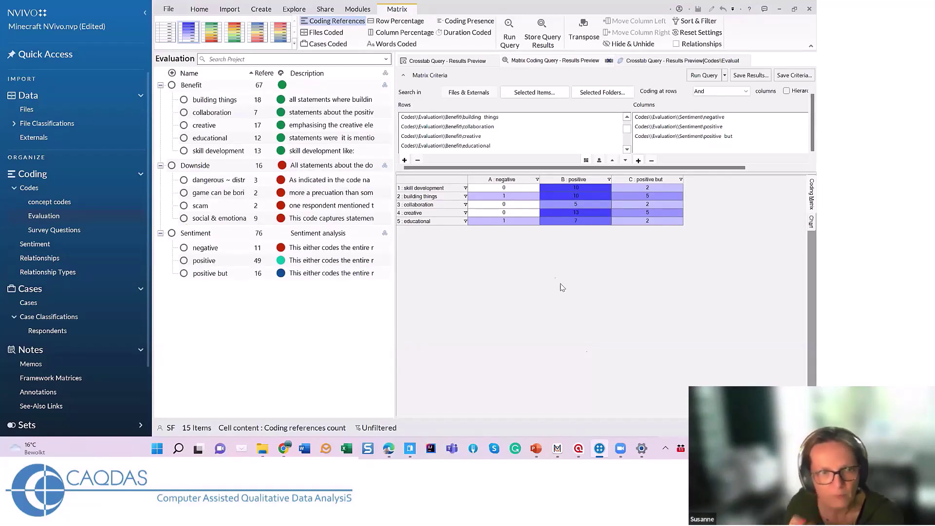
Examine the Benefit, Downside and Sentiment codes in the Evaluation folder and select the positive but code.
click(41, 215)
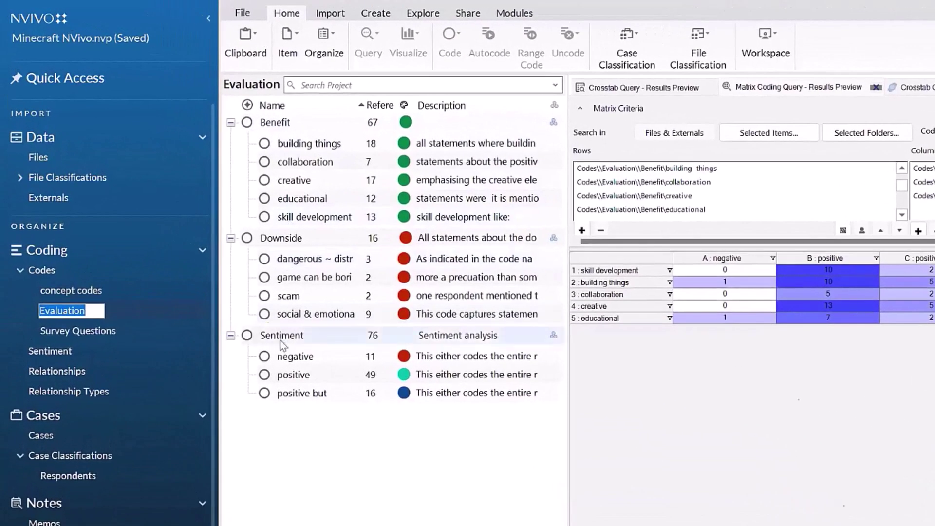
click(303, 417)
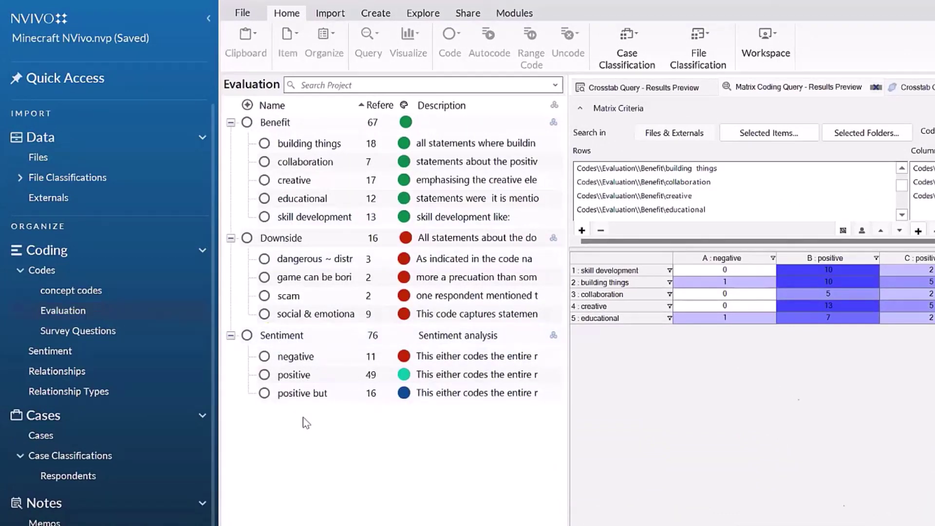
click(285, 397)
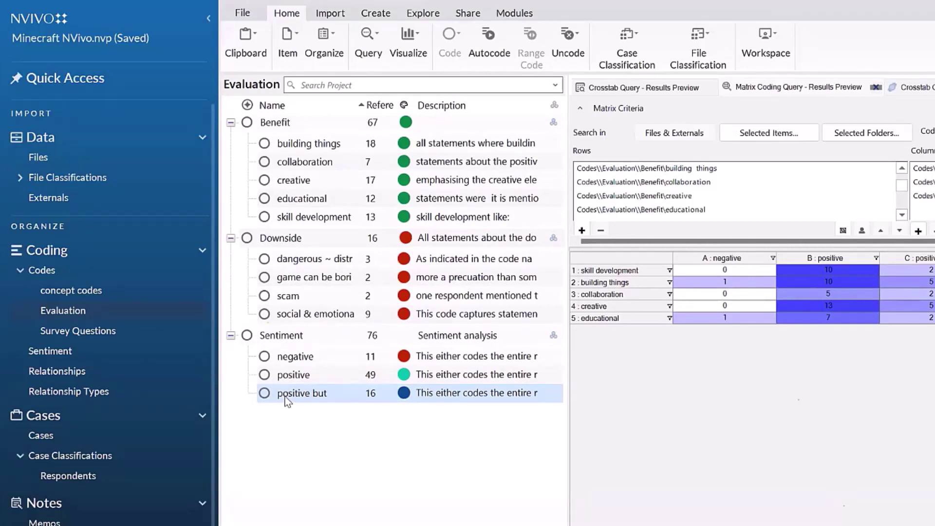
Display the main Codes folder, widen its Name column, and examine the categories from Features through Recommended age to The Game is~.
click(48, 271)
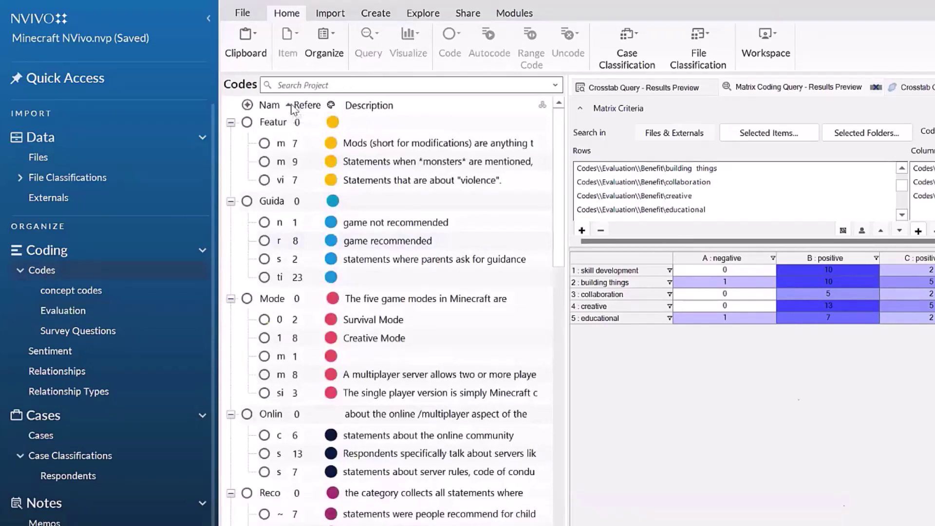
drag(290, 108, 418, 110)
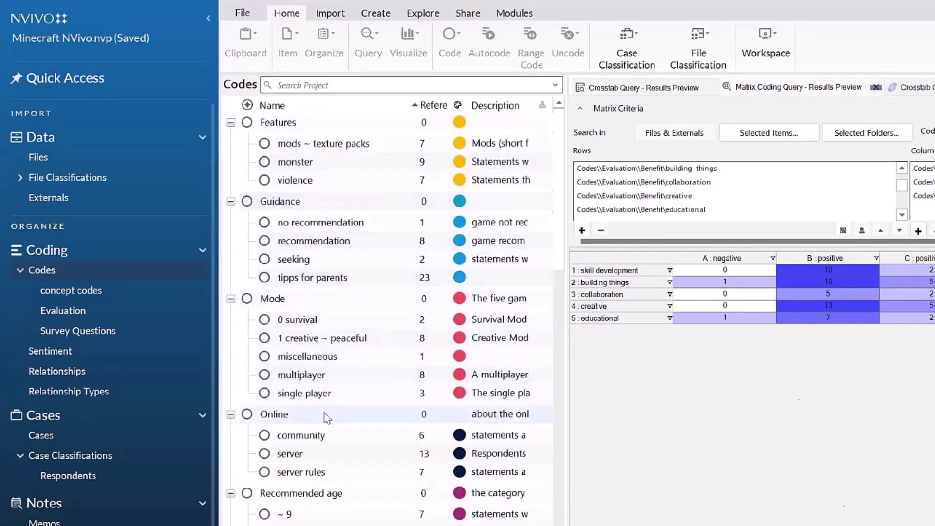
scroll(323, 418, down, 2)
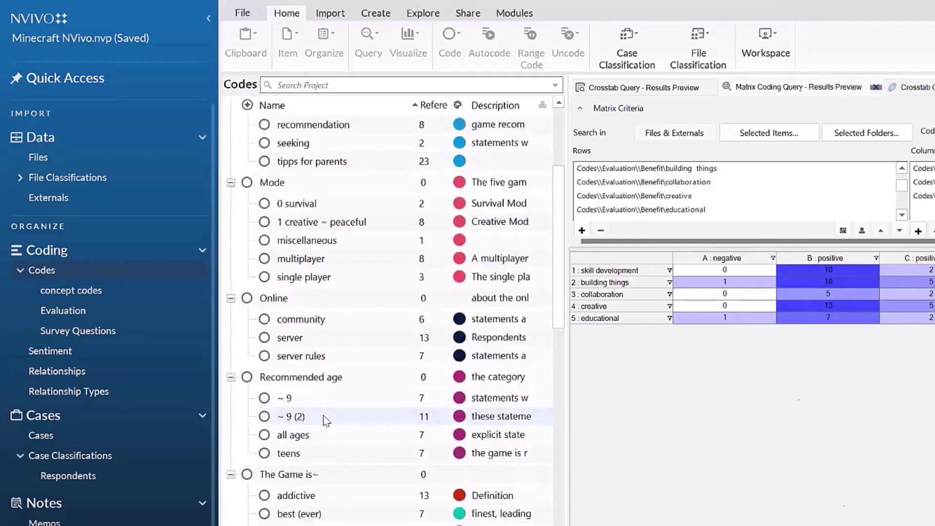
click(317, 380)
click(320, 472)
scroll(321, 473, down, 4)
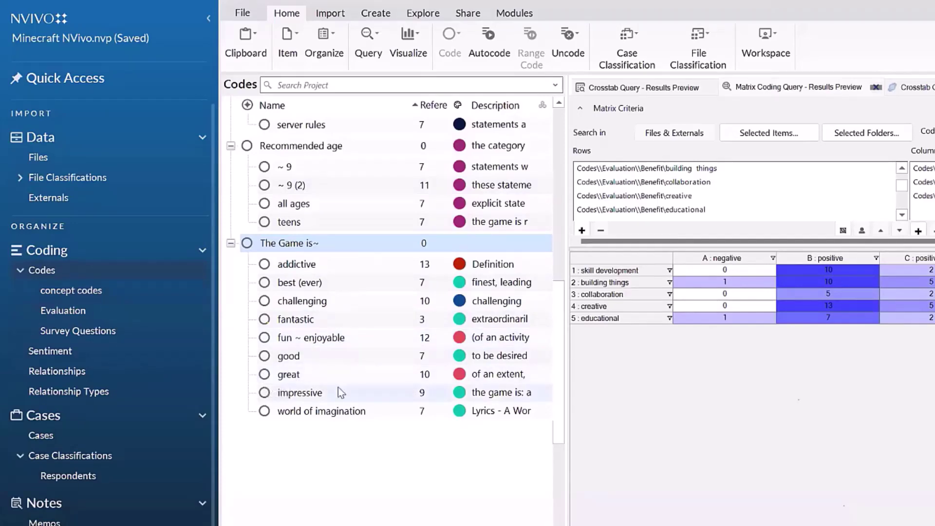
scroll(338, 387, up, 3)
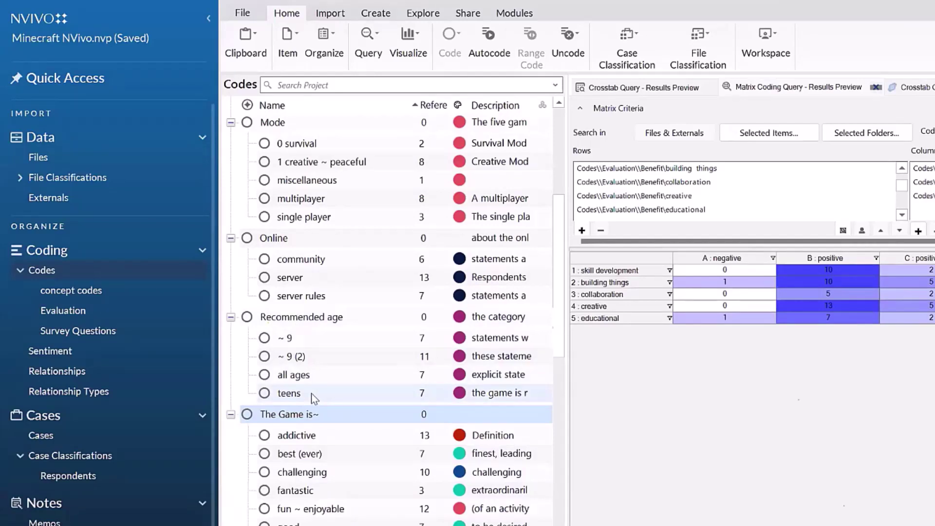
scroll(314, 396, down, 3)
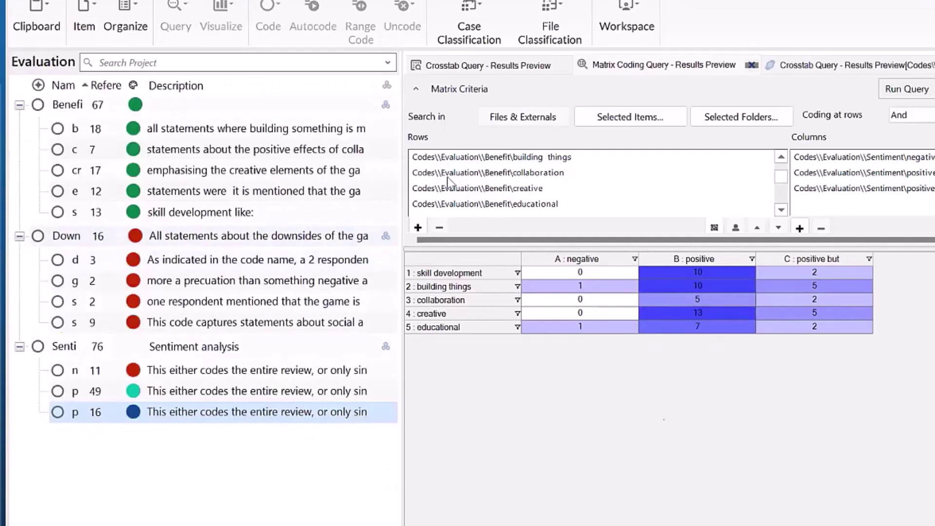
Remove all Benefit codes, from building things to skill development, from the matrix coding query's rows.
click(441, 157)
shift+click(458, 205)
key(Delete)
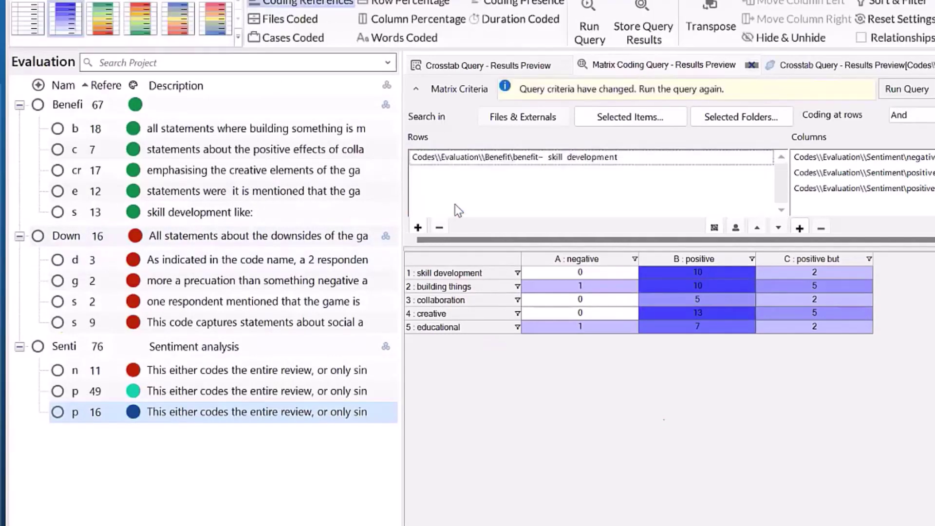
click(480, 158)
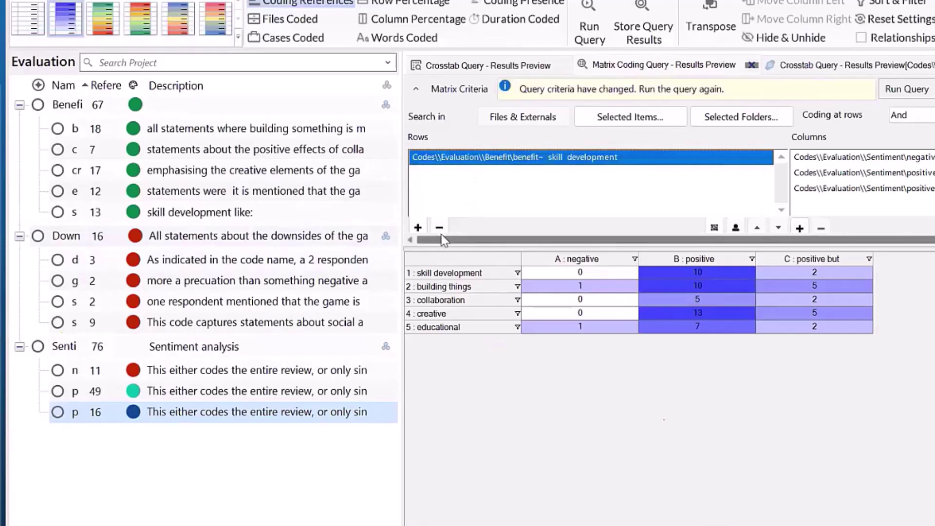
click(439, 227)
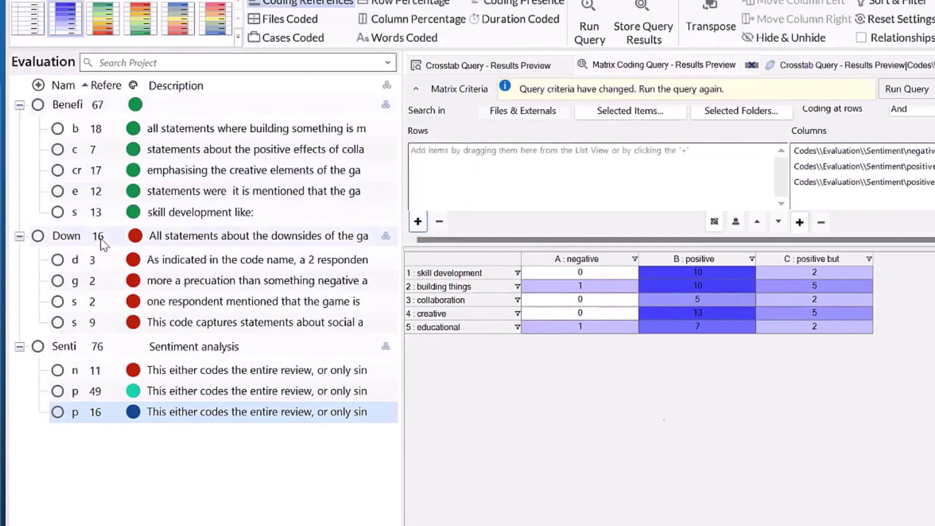
Add the four Downside codes as rows of the matrix coding query and run it against the Sentiment columns.
click(178, 259)
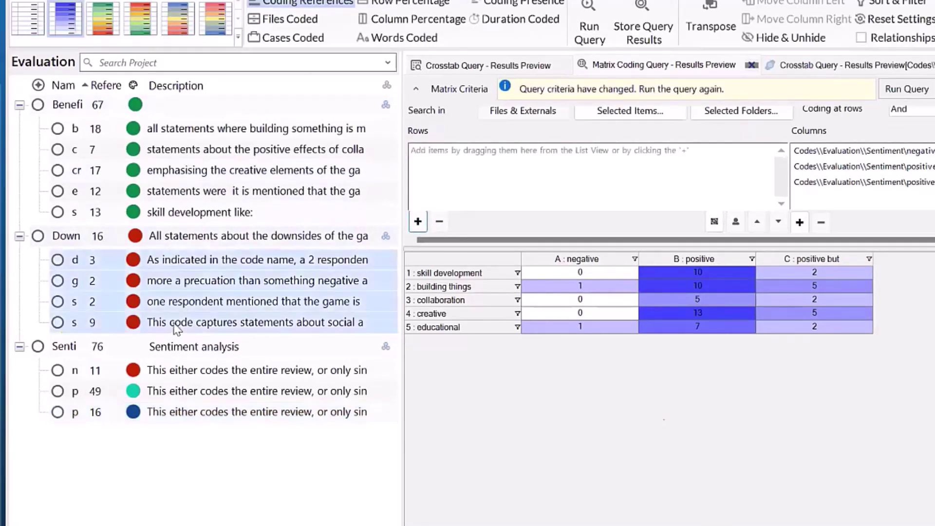
click(166, 267)
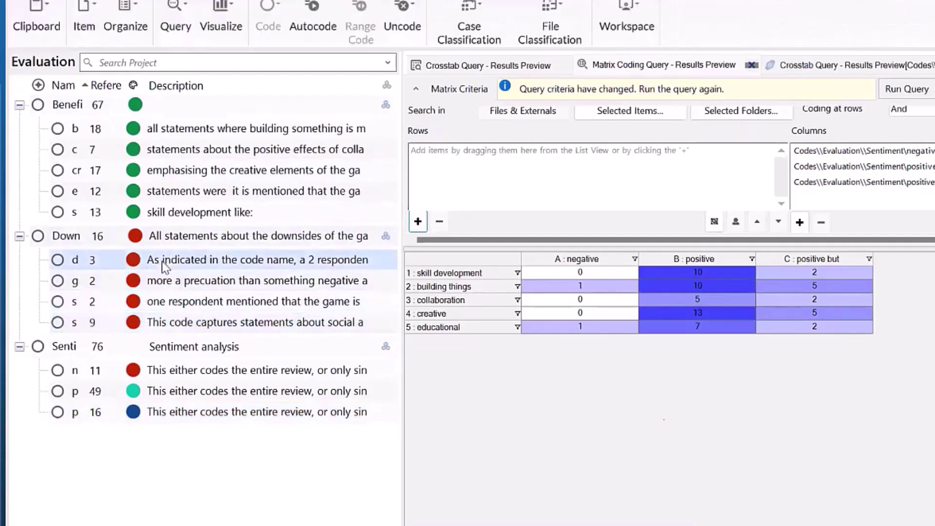
shift+click(161, 323)
drag(563, 180, 562, 180)
click(907, 89)
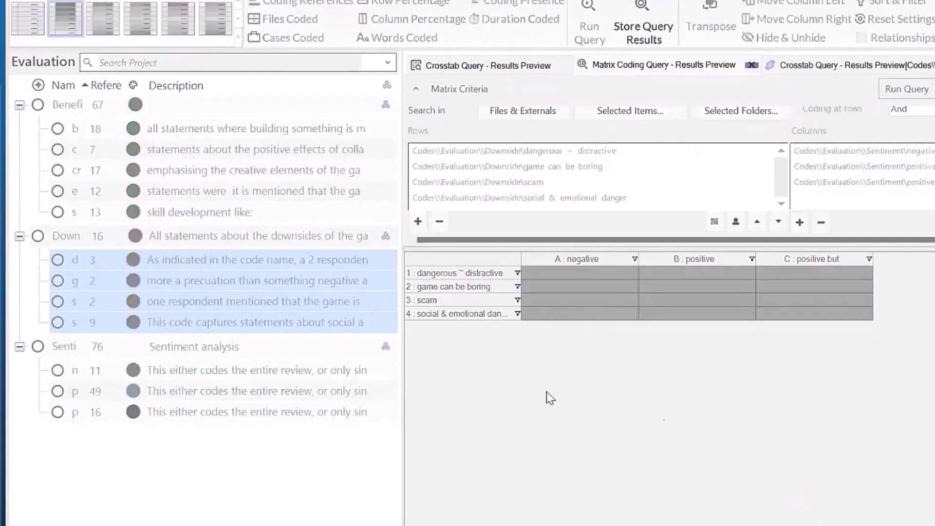
click(74, 21)
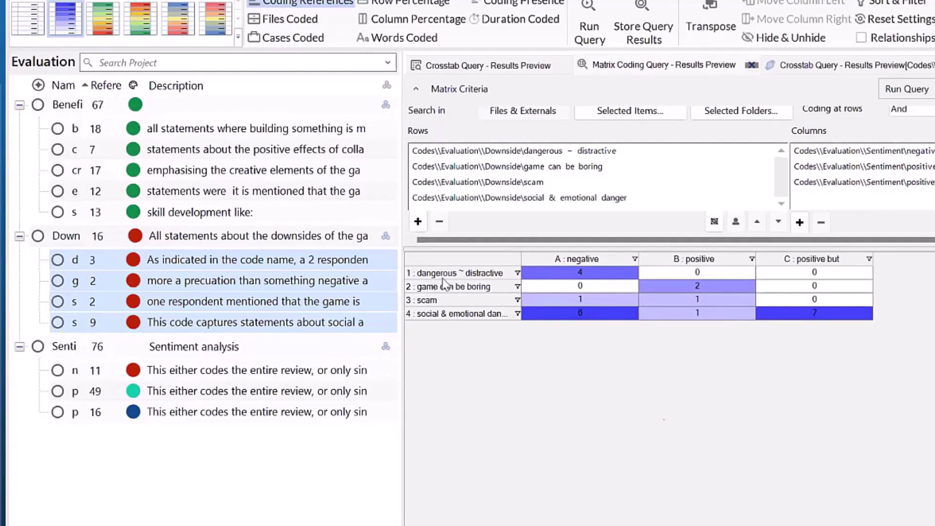
drag(453, 273, 437, 292)
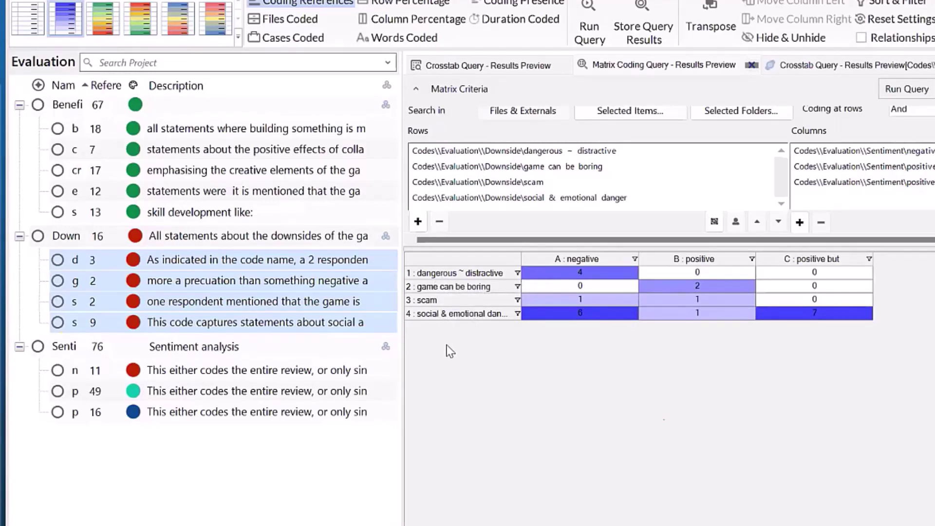
click(84, 85)
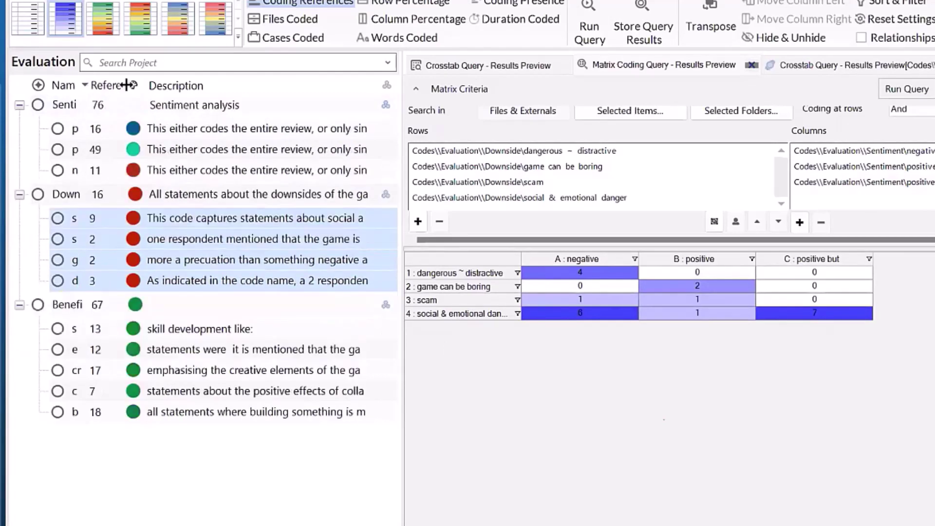
click(84, 85)
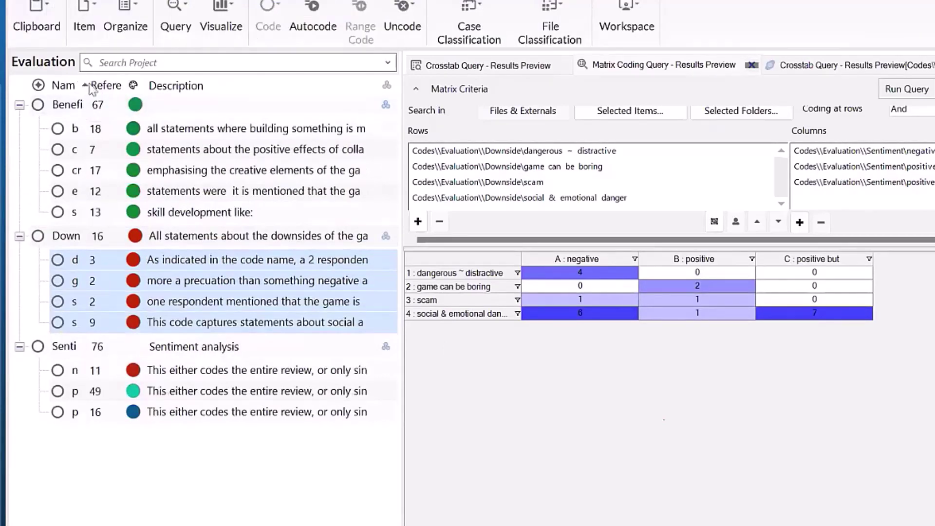
click(85, 85)
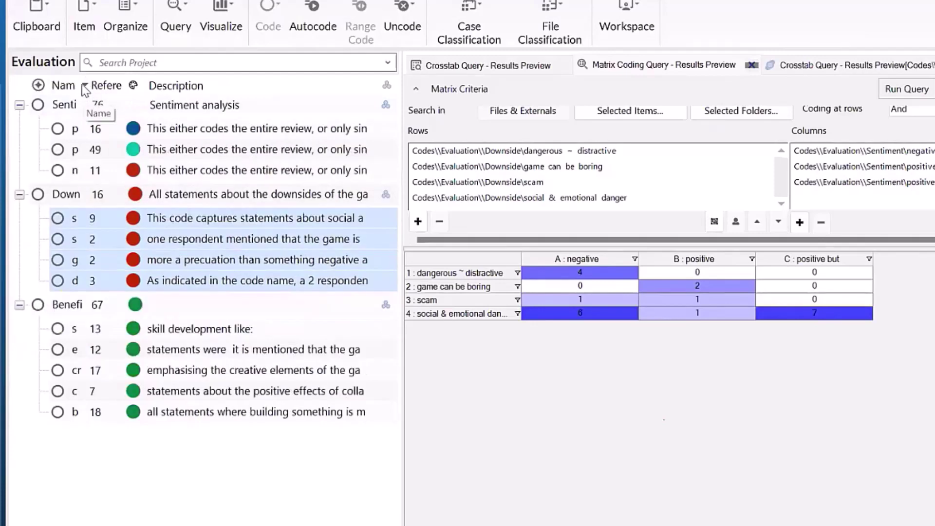
click(84, 86)
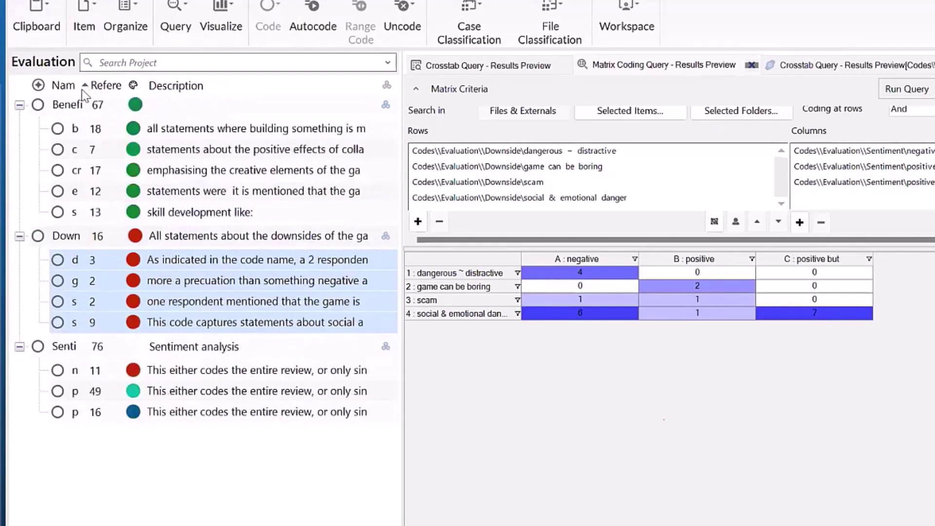
click(82, 86)
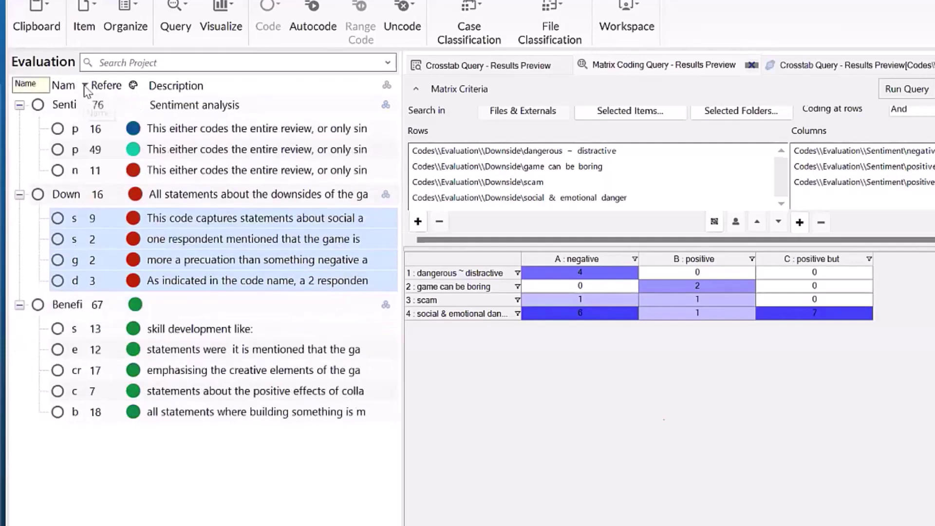
click(84, 87)
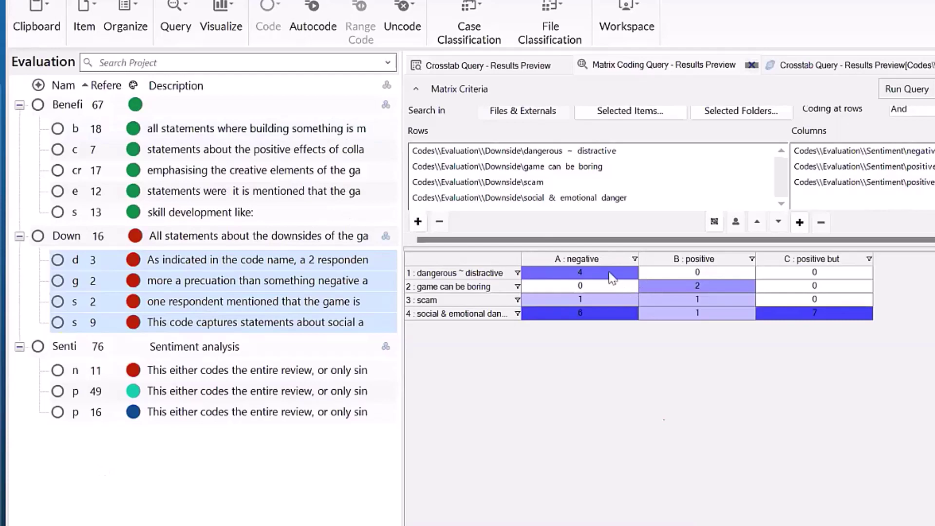
Examine the coded references and coding stripes in the crosstab cell's results preview, then return to the matrix coding query.
click(809, 66)
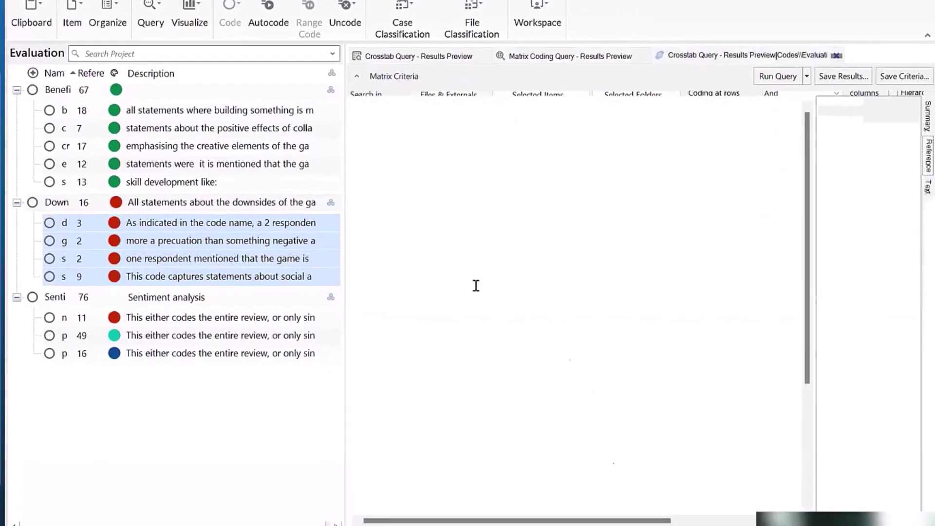
scroll(509, 195, down, 5)
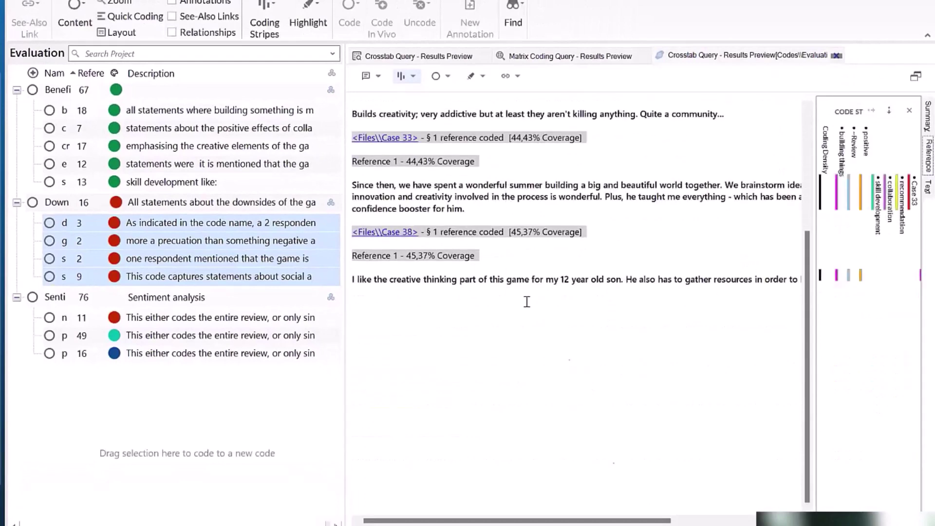
scroll(526, 301, up, 5)
scroll(490, 192, down, 5)
scroll(490, 192, up, 4)
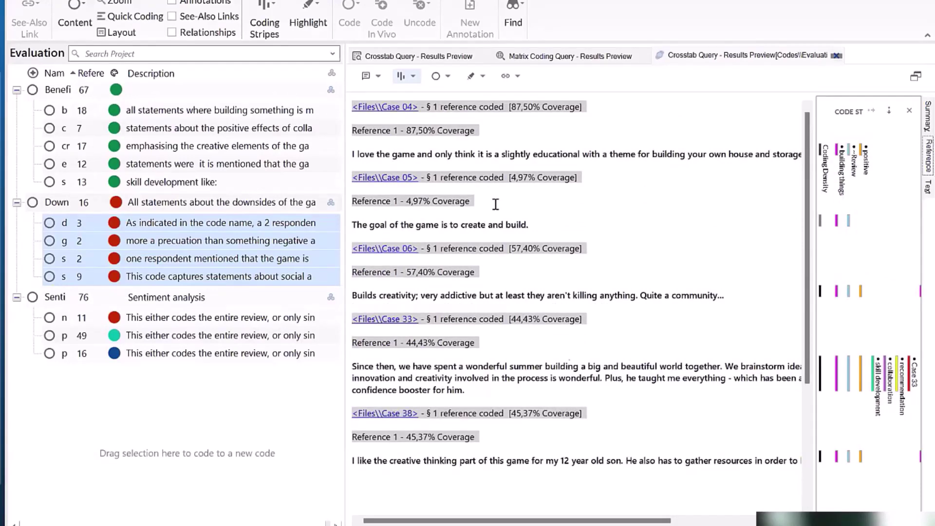
click(537, 56)
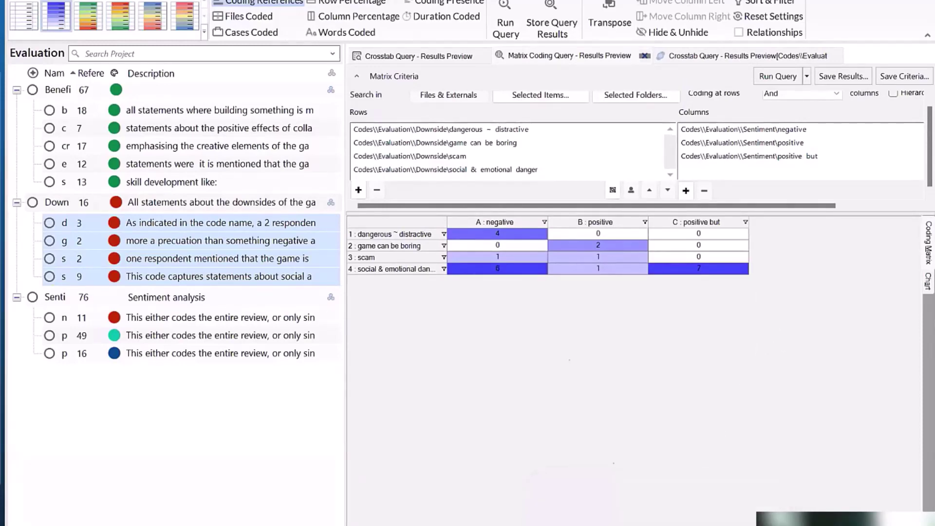
Switch to the A22 Minecraft Review project in MAXQDA and enlarge the Code System pane by shrinking the Document System.
mouse_move(572, 525)
click(572, 509)
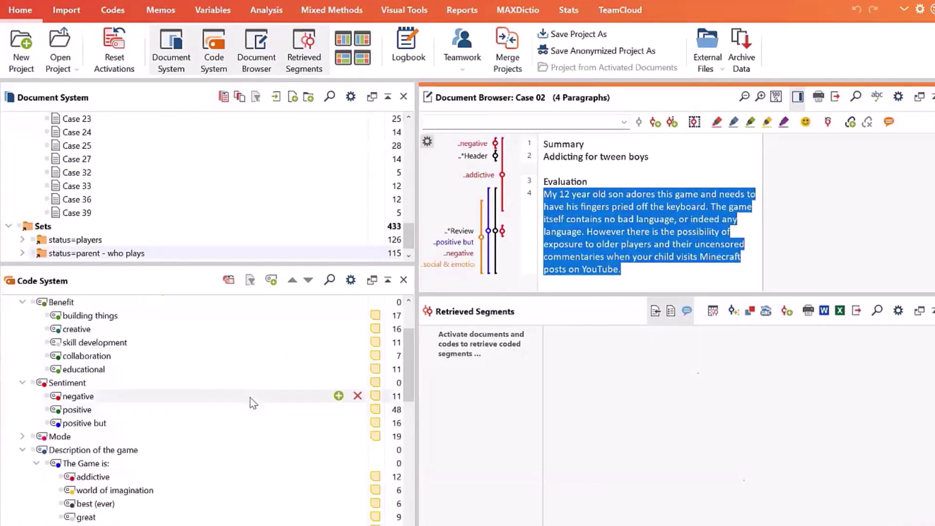
scroll(219, 374, down, 3)
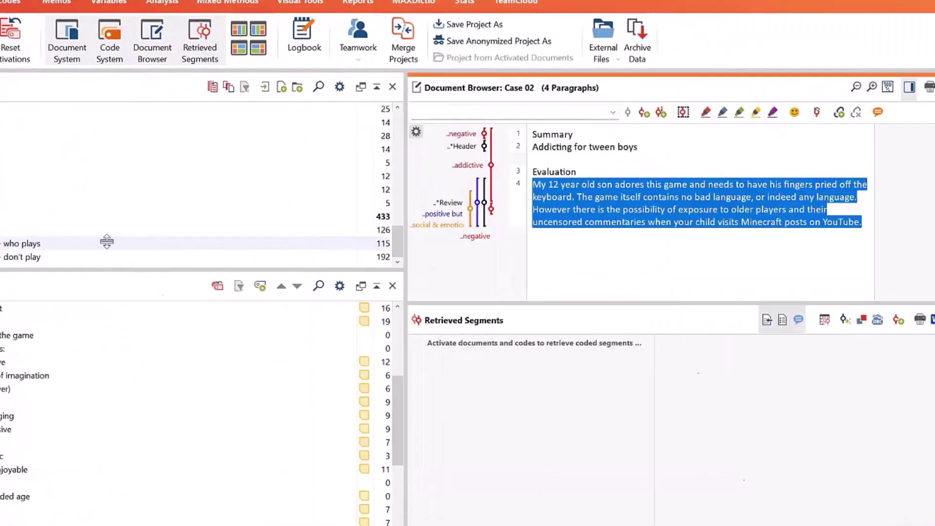
drag(107, 241, 133, 159)
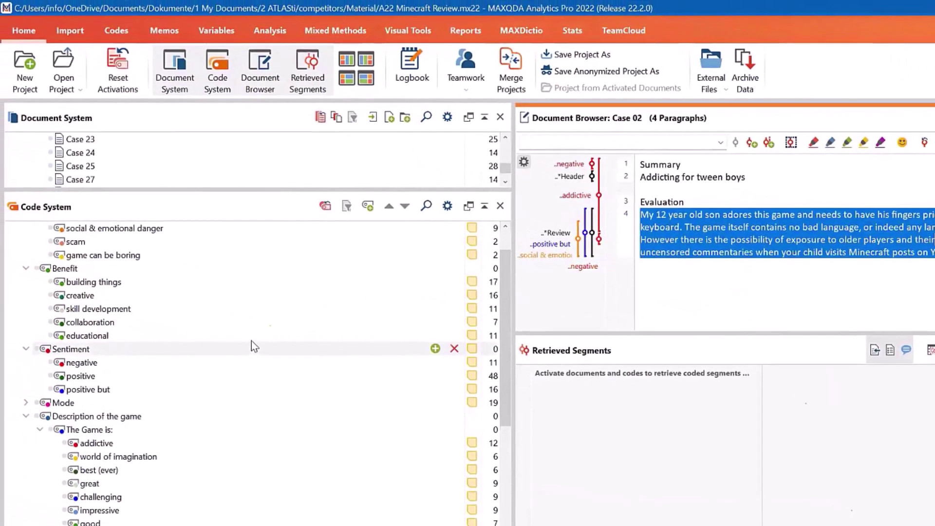
Examine the code system from the Downside, Benefit and Sentiment categories through to the Guidance and concept codes.
scroll(251, 345, up, 1)
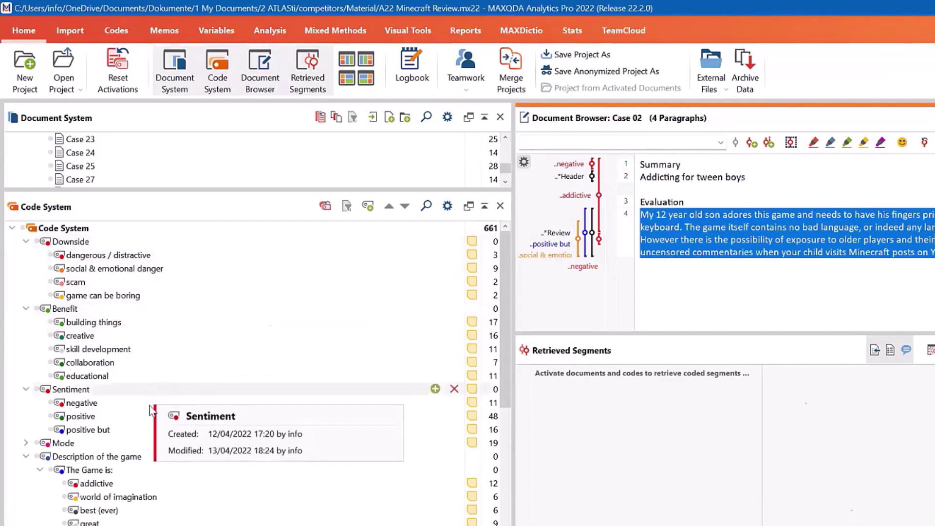
scroll(204, 403, down, 8)
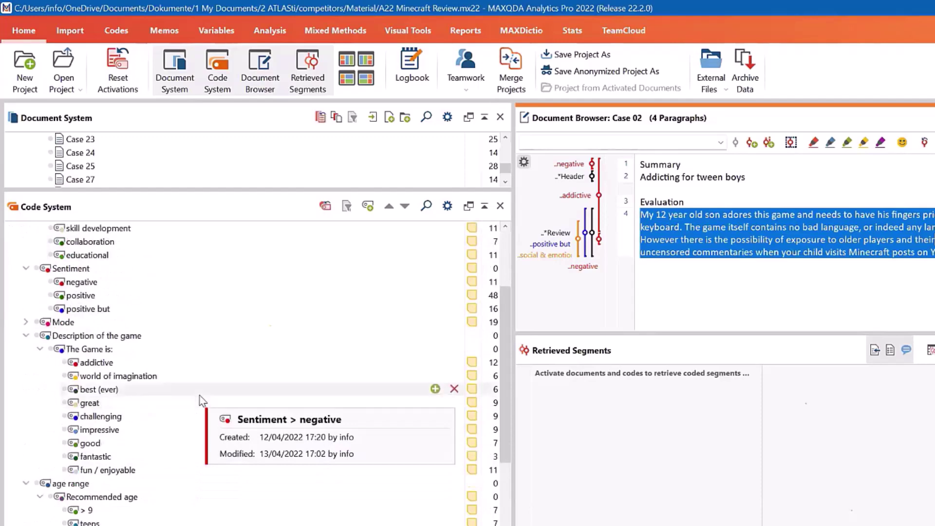
scroll(198, 394, down, 3)
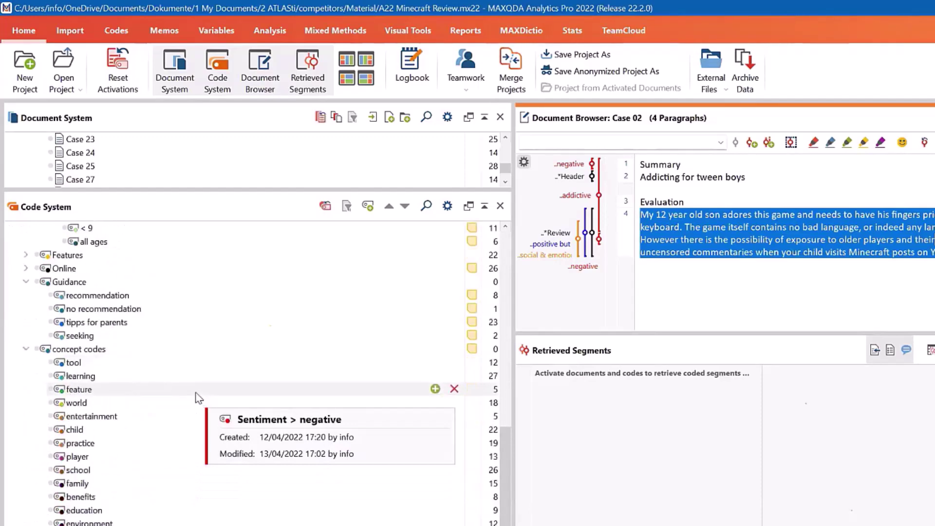
scroll(195, 392, up, 10)
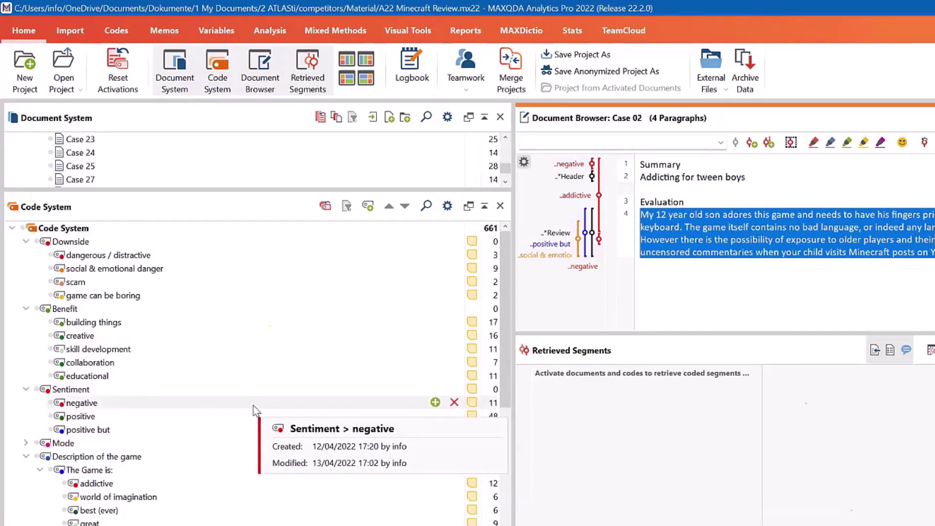
mouse_move(225, 331)
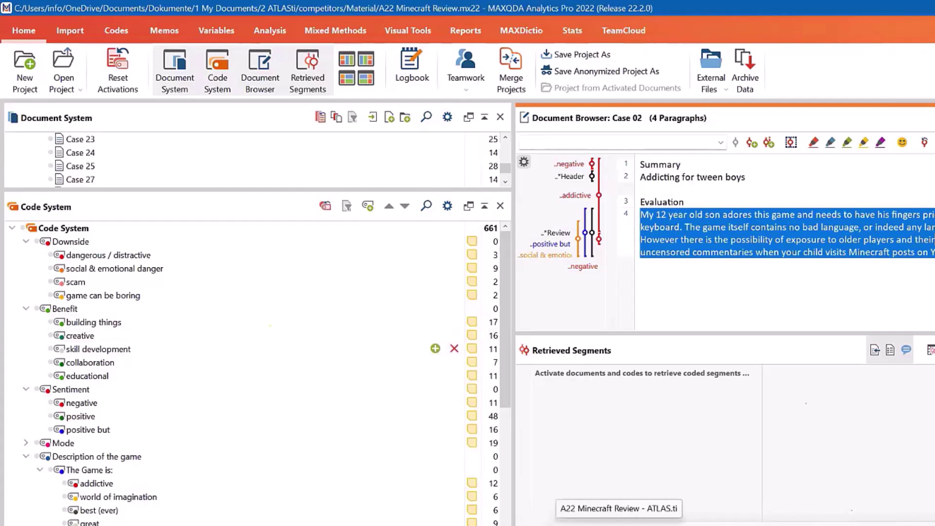
Switch to the A22 Discourse Analysis project in ATLAS.ti and collapse the Language code folder.
click(619, 523)
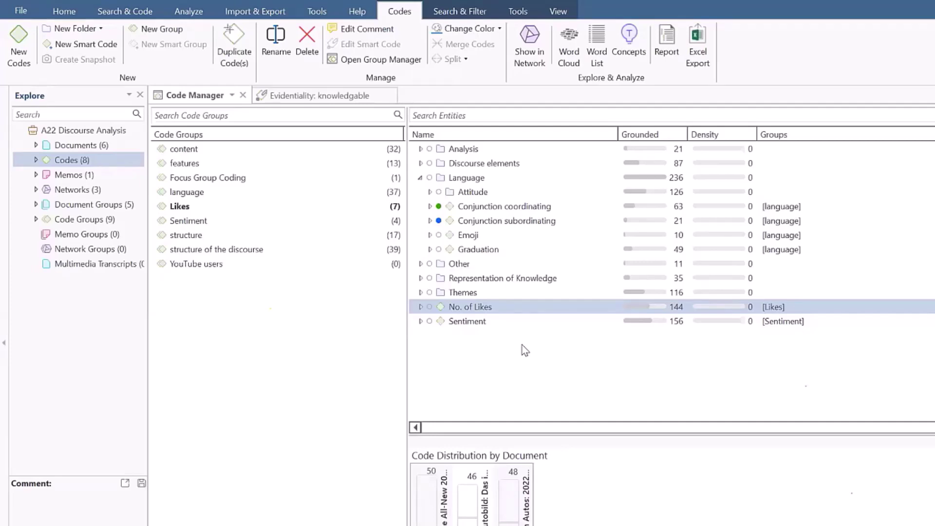
click(419, 177)
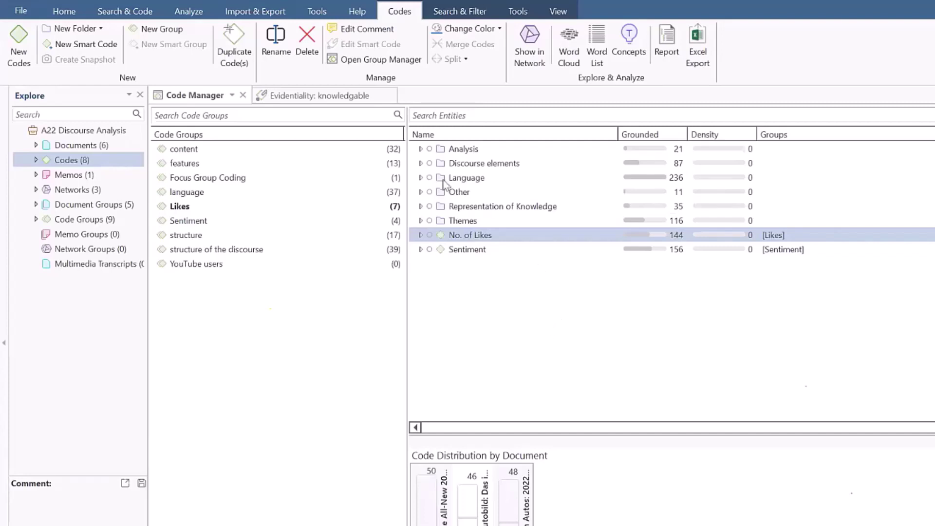
List the project's documents with full titles readable and open document D 2, the German Autobild video on the Jeep Grand Cherokee L.
click(36, 146)
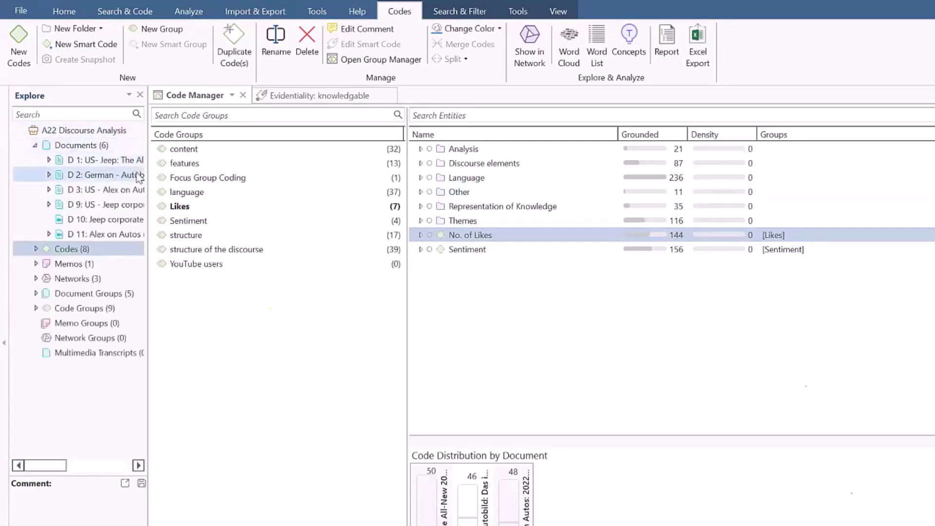
drag(148, 181, 381, 186)
click(165, 177)
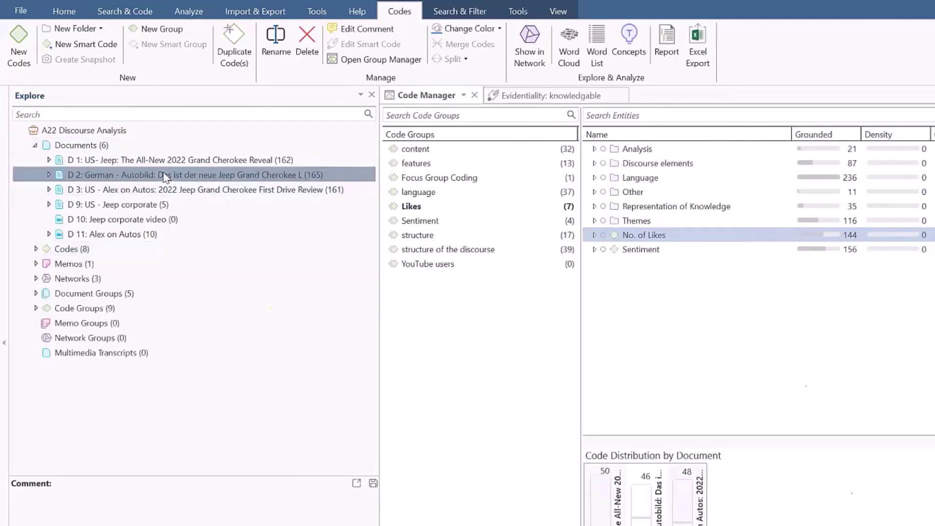
key(Return)
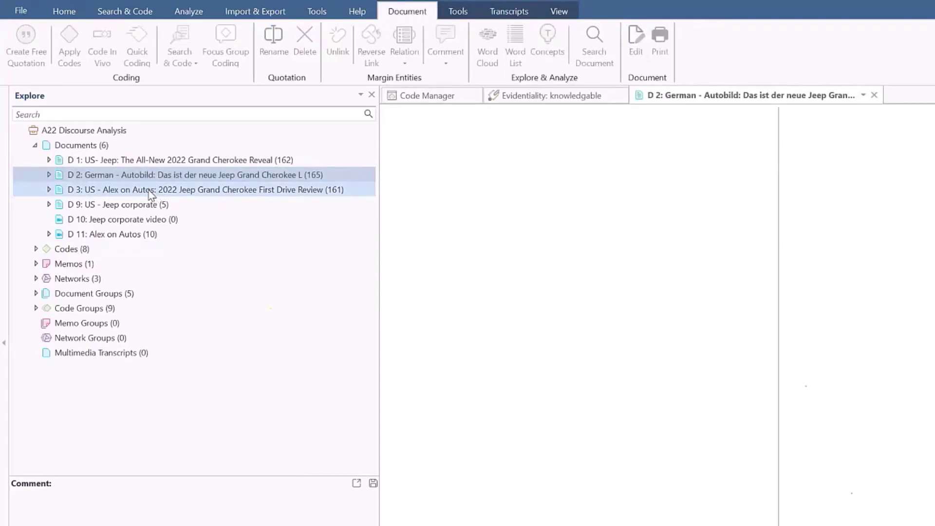
Open document D 3, the 2022 Jeep Grand Cherokee First Drive Review, and examine its coded comments.
click(151, 195)
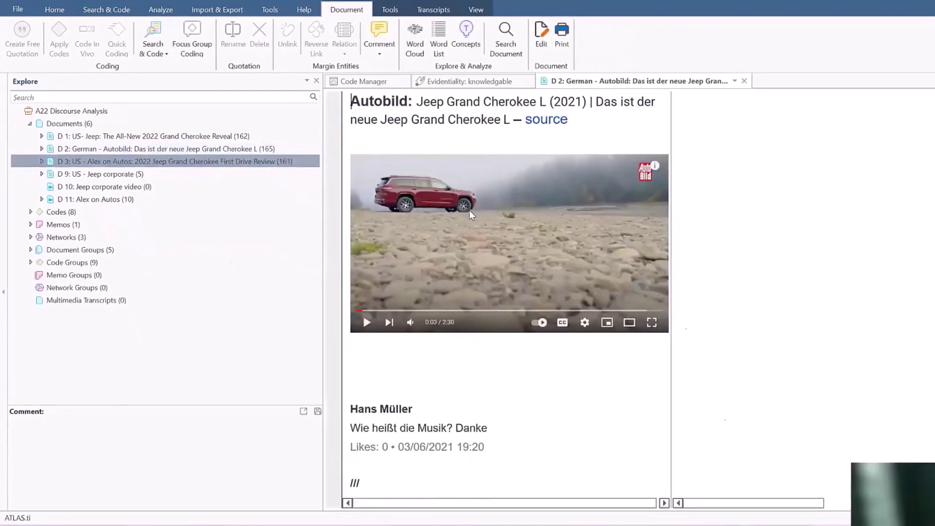
key(Return)
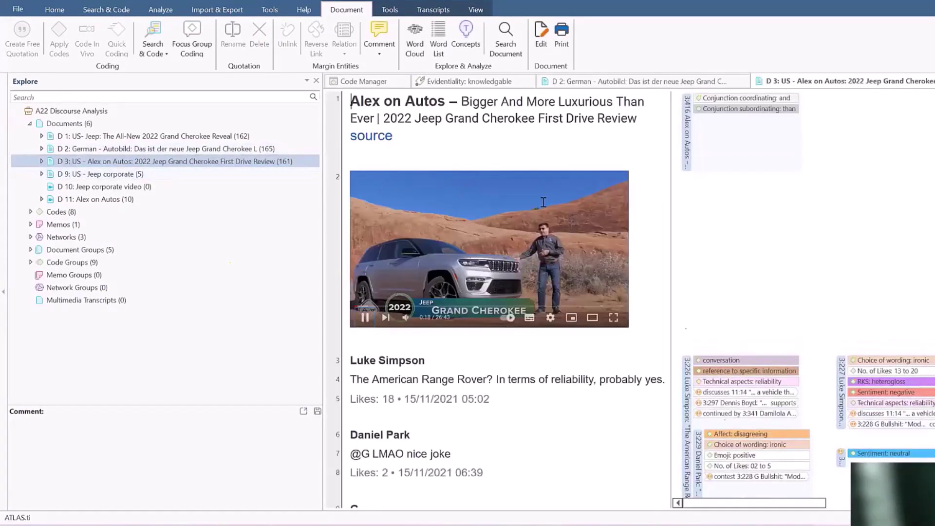
scroll(543, 203, down, 3)
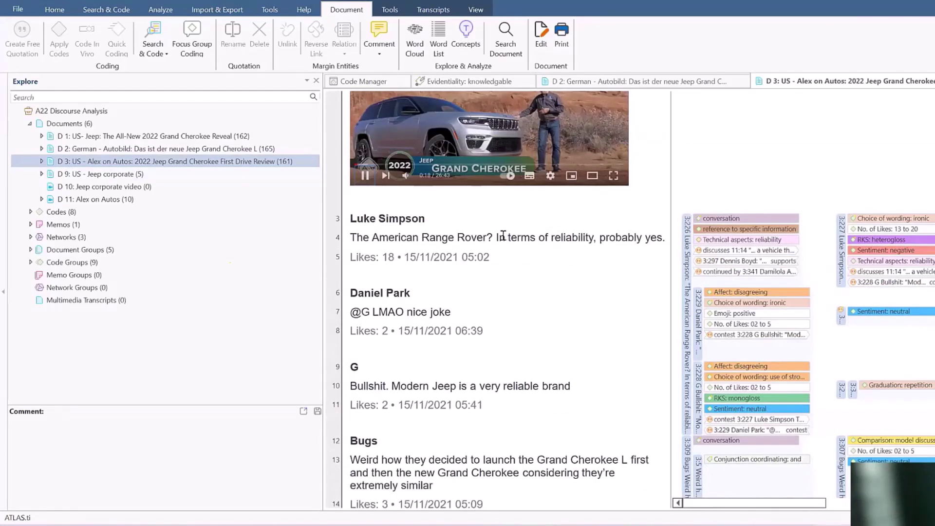
scroll(505, 235, down, 4)
scroll(503, 236, down, 8)
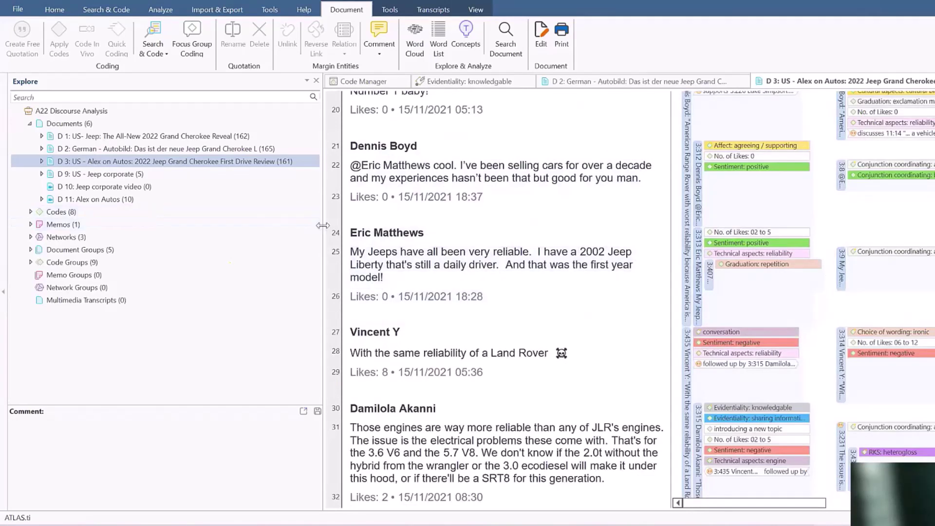
Narrow the project explorer, return to the Code Manager and expand the Language folder down to the Attitude codes.
drag(322, 225, 203, 225)
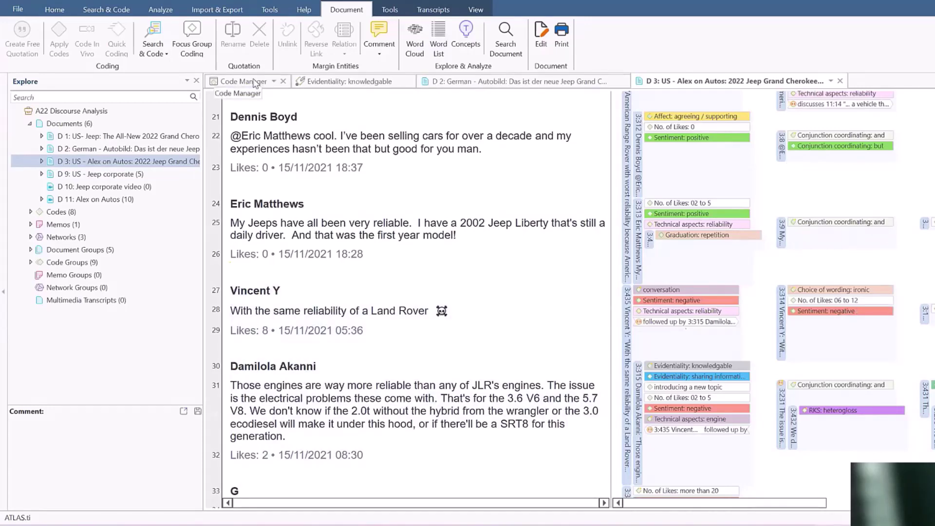
click(254, 84)
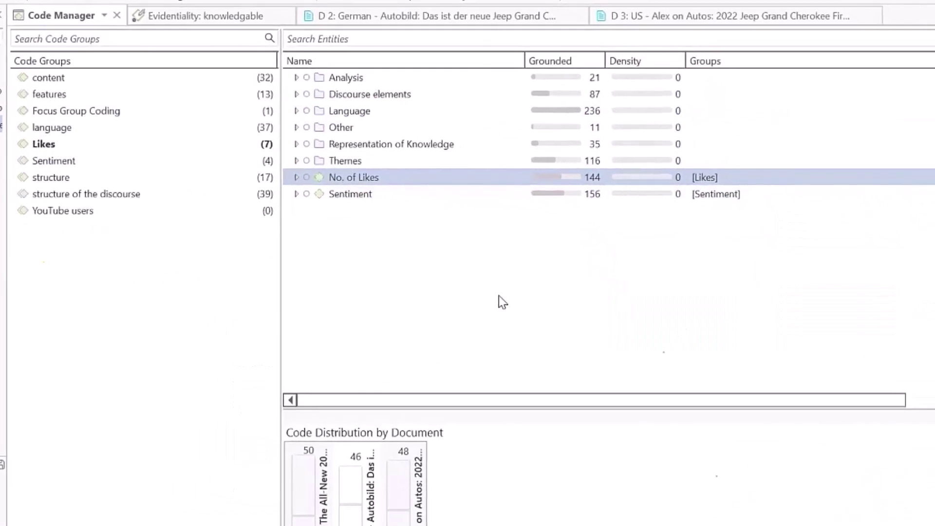
click(296, 112)
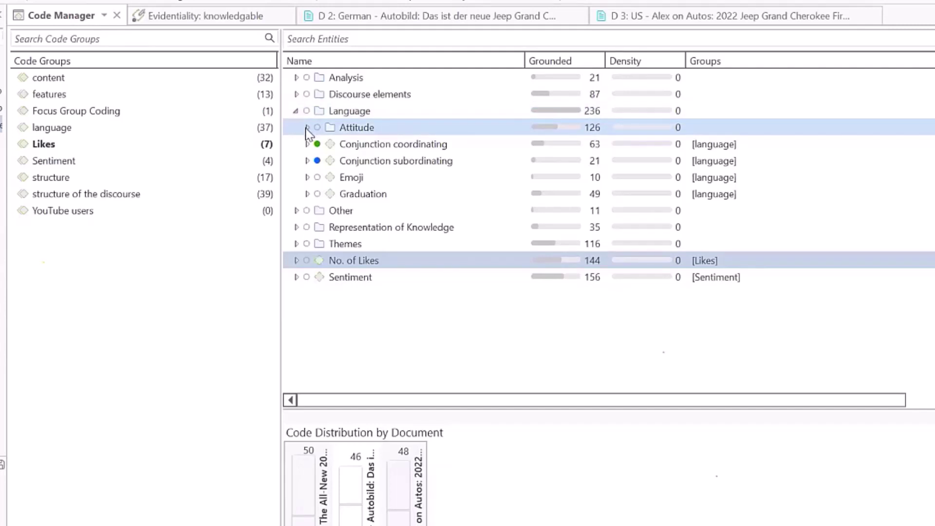
click(307, 128)
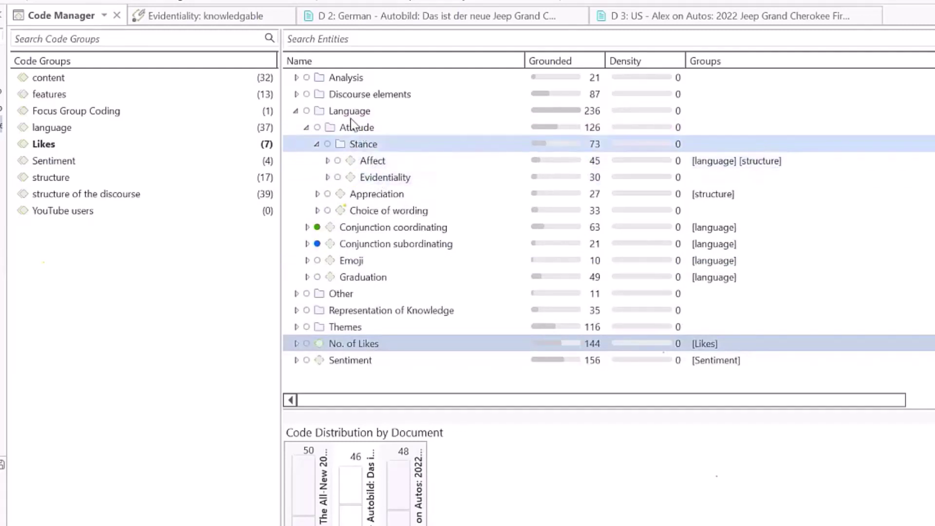
Look at the subcodes of Appreciation and Choice of wording, collapsing each category again.
click(317, 194)
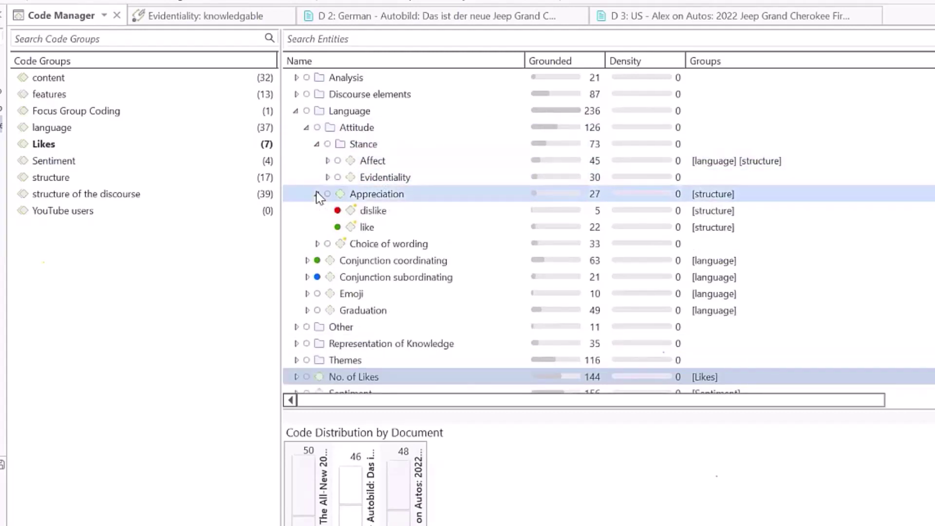
click(317, 194)
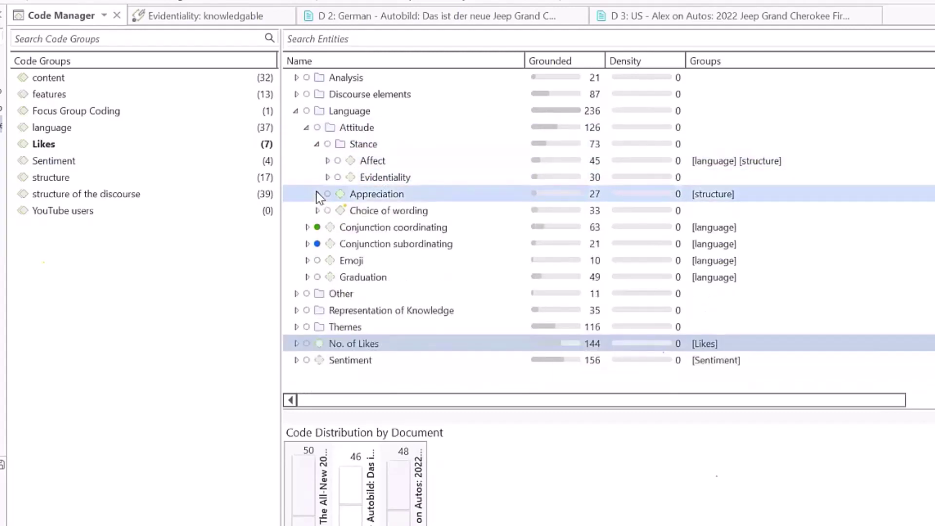
click(316, 211)
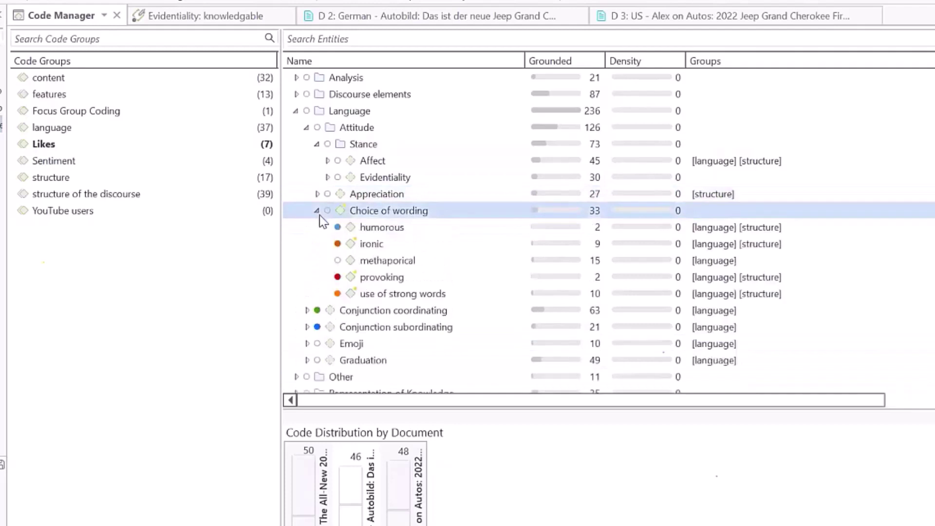
click(317, 210)
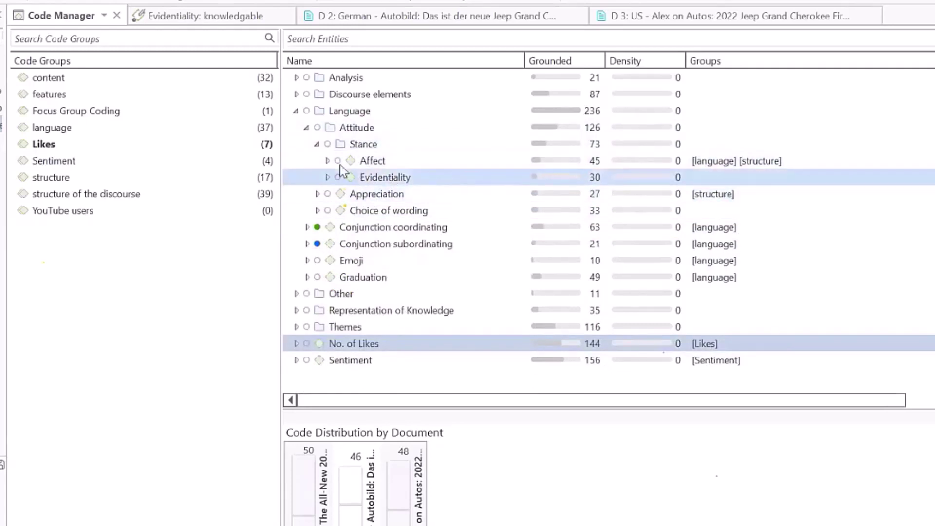
Compare the document distribution of each Affect subcode and of the whole Affect category in an enlarged chart.
click(328, 161)
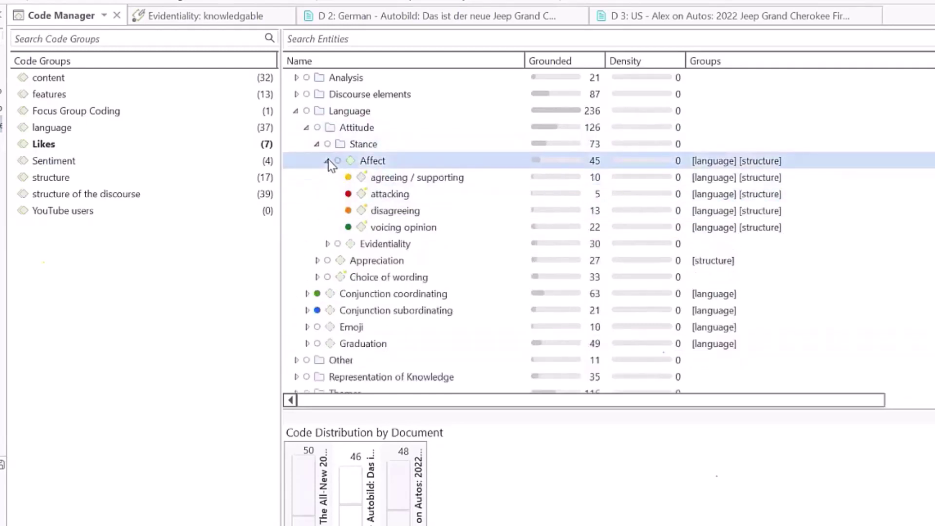
click(409, 227)
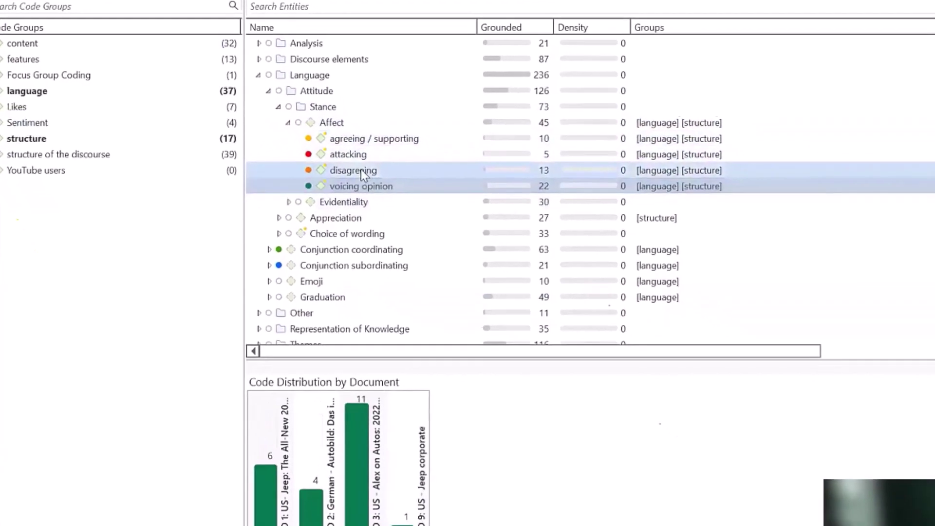
click(361, 172)
click(356, 154)
click(353, 141)
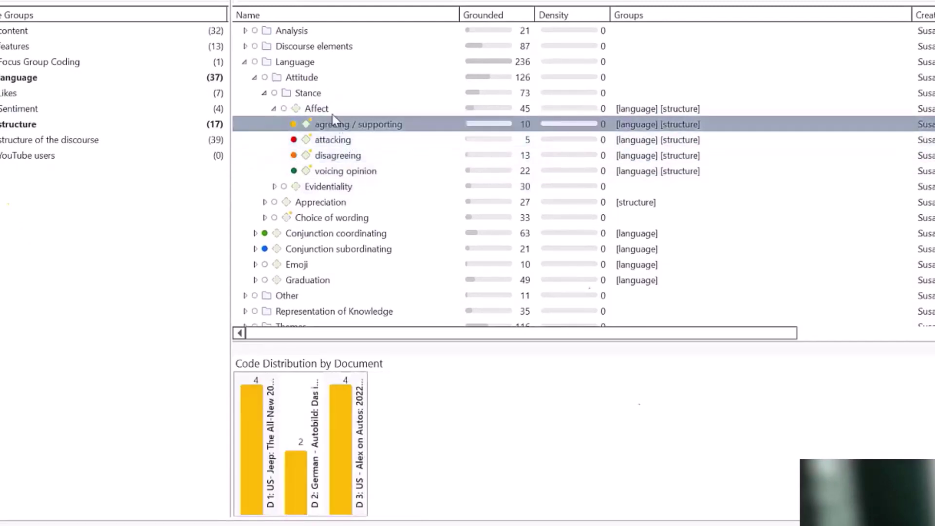
click(332, 113)
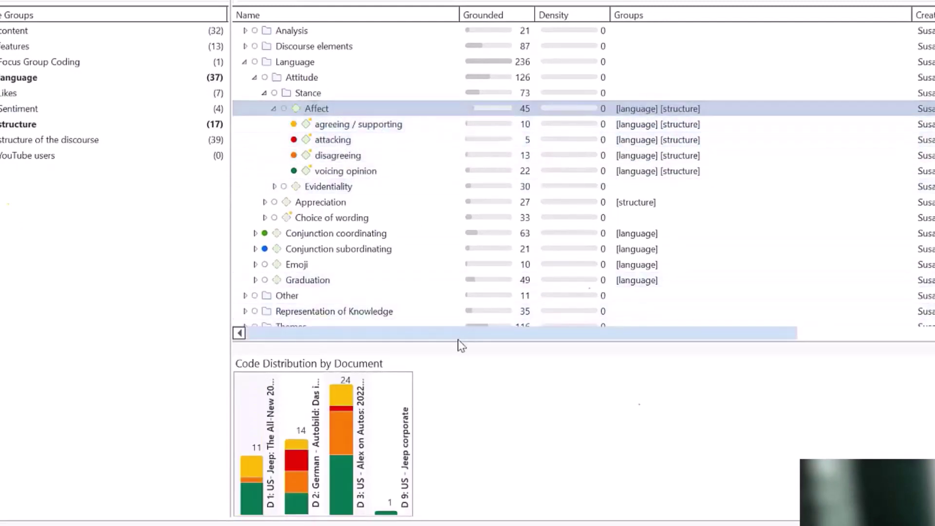
drag(452, 341, 456, 274)
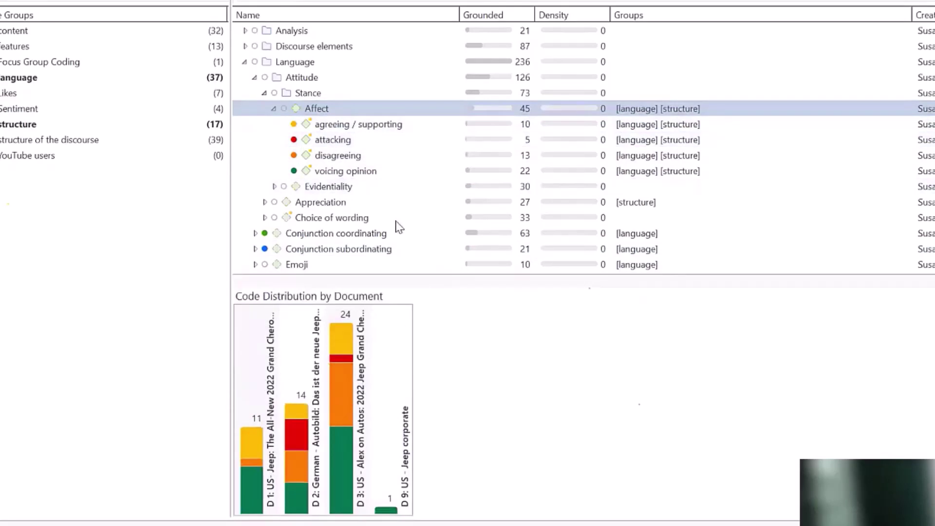
Show the Evidentiality subcodes and their distribution by document, shrink the chart area again and compare with Affect.
click(273, 187)
click(329, 189)
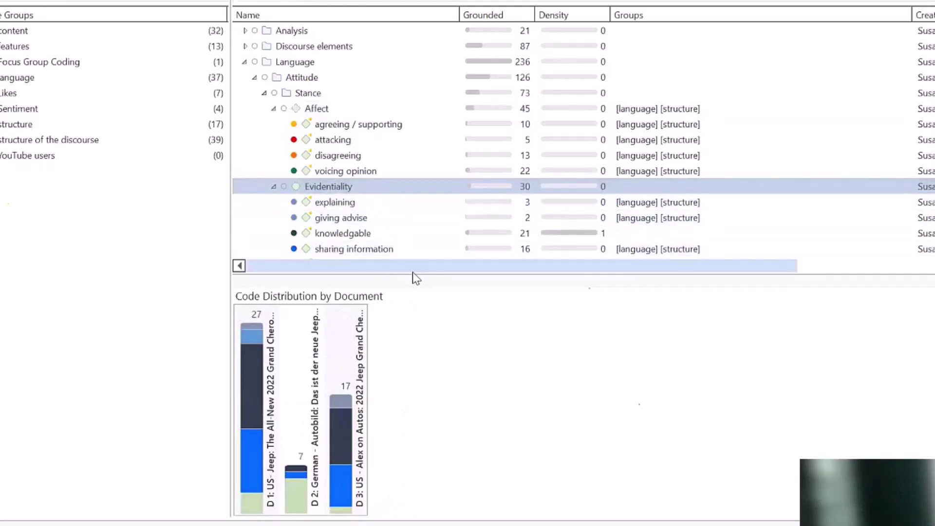
drag(414, 275, 414, 356)
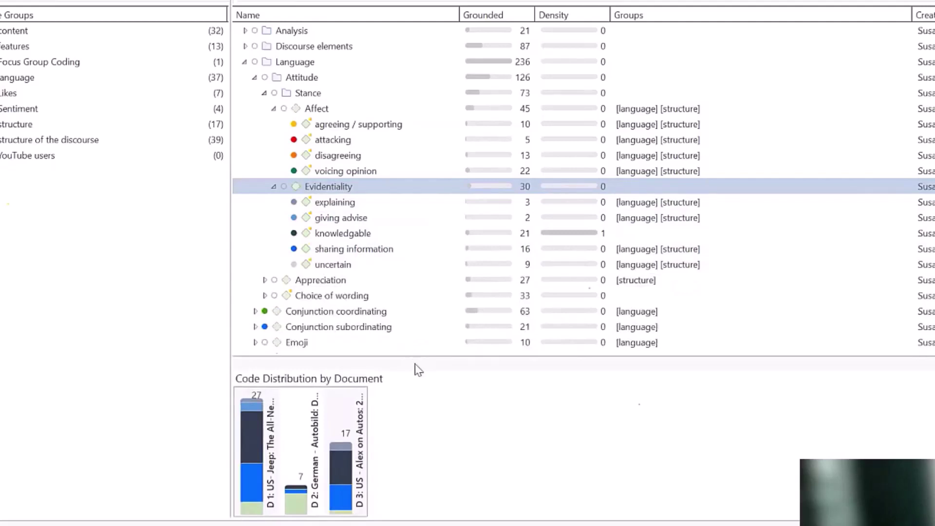
click(308, 115)
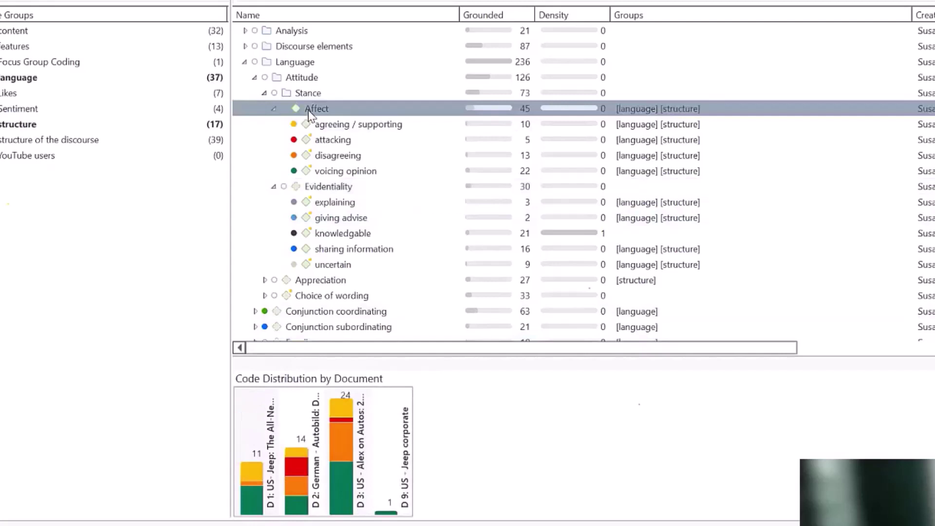
scroll(326, 155, down, 3)
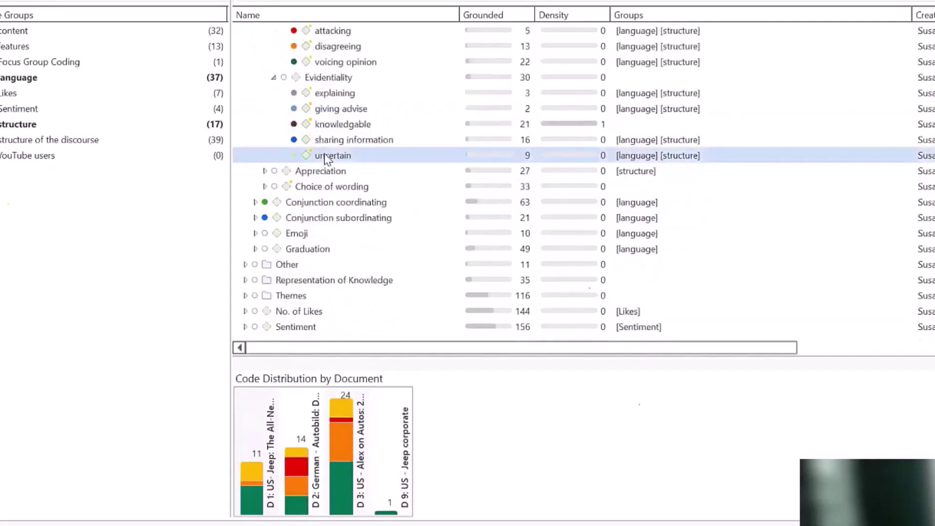
scroll(311, 161, up, 3)
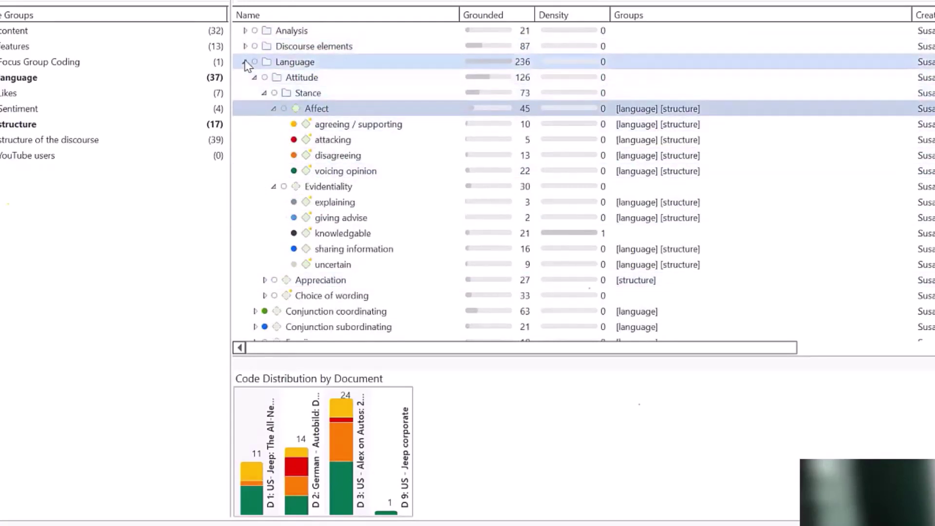
Collapse the Language folder and expand Themes to show the subcodes of Comparison and Cultural aspects.
click(244, 62)
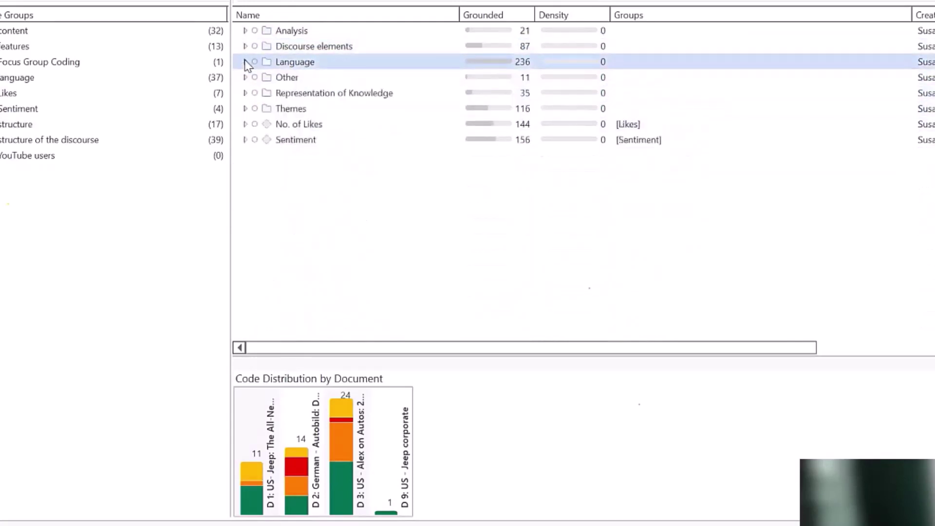
click(244, 108)
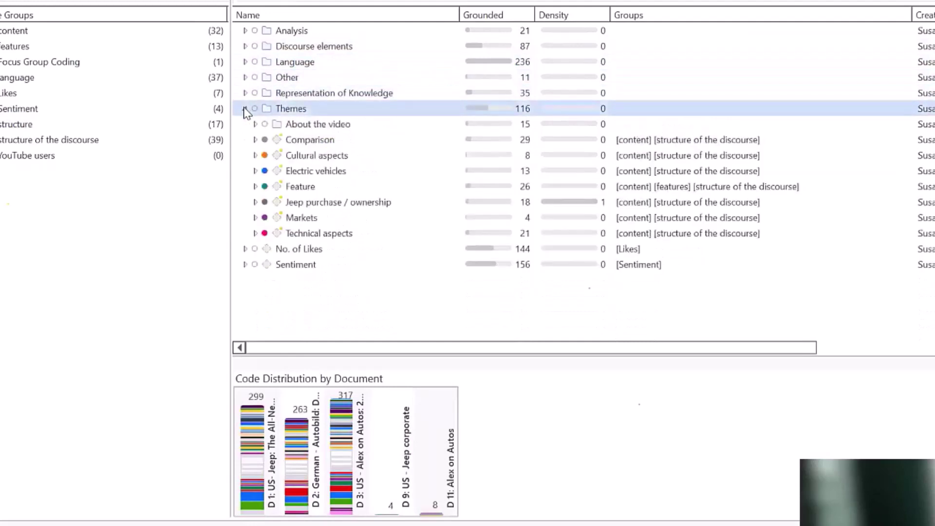
click(254, 140)
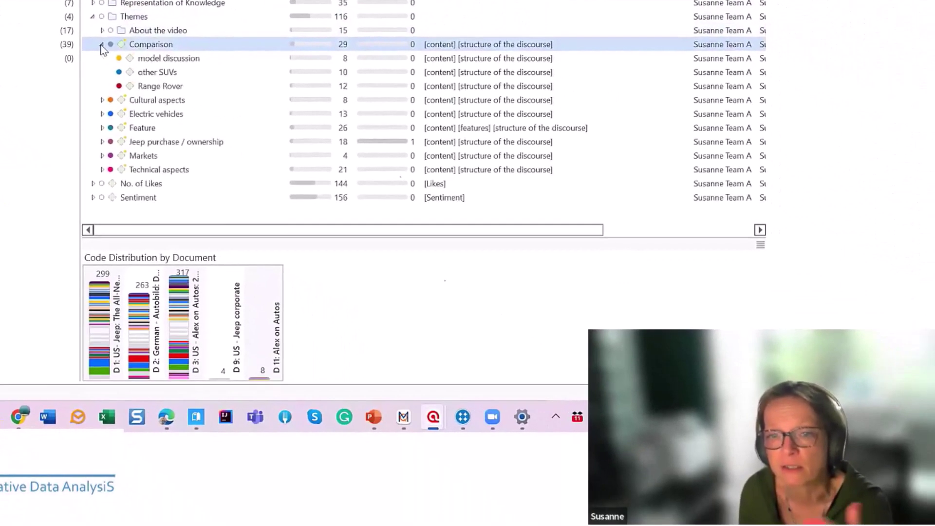
click(102, 100)
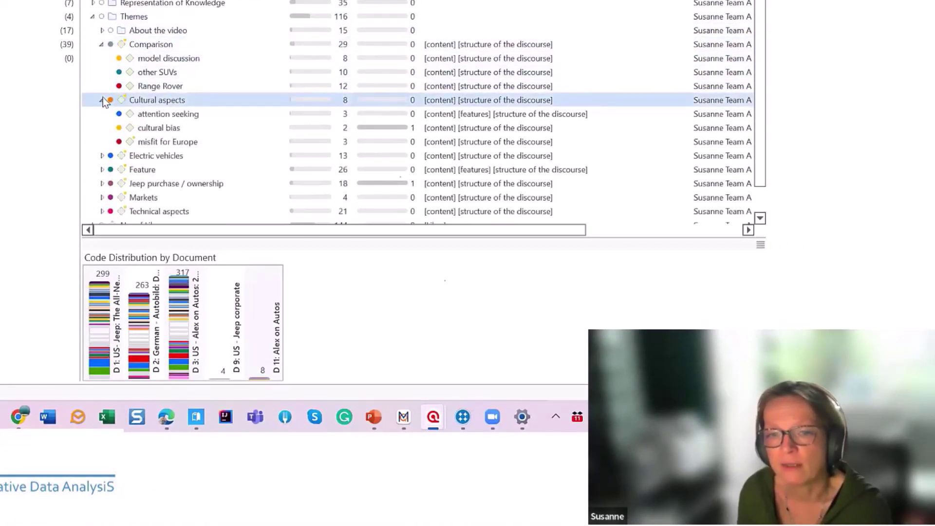